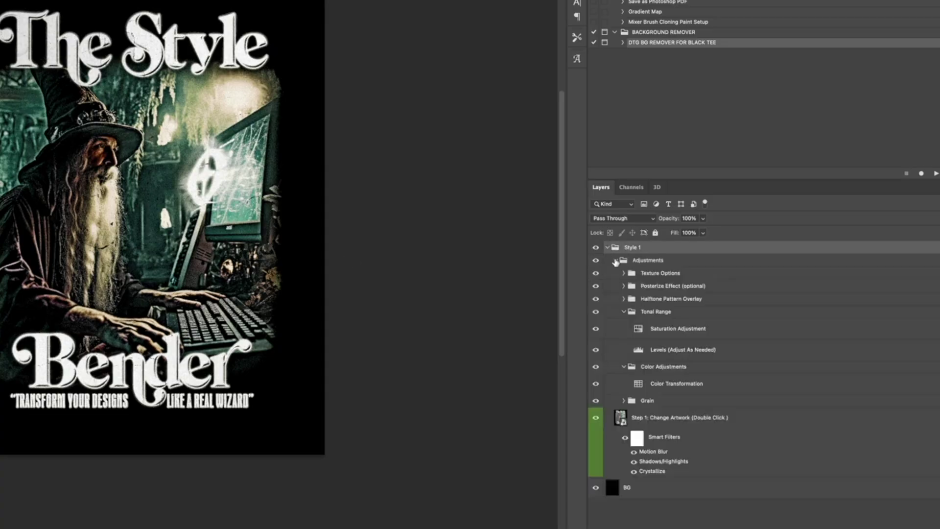
- Open the artwork smart object and place the AI Take Over artwork into the placeholder
click(658, 422)
double_click(621, 419)
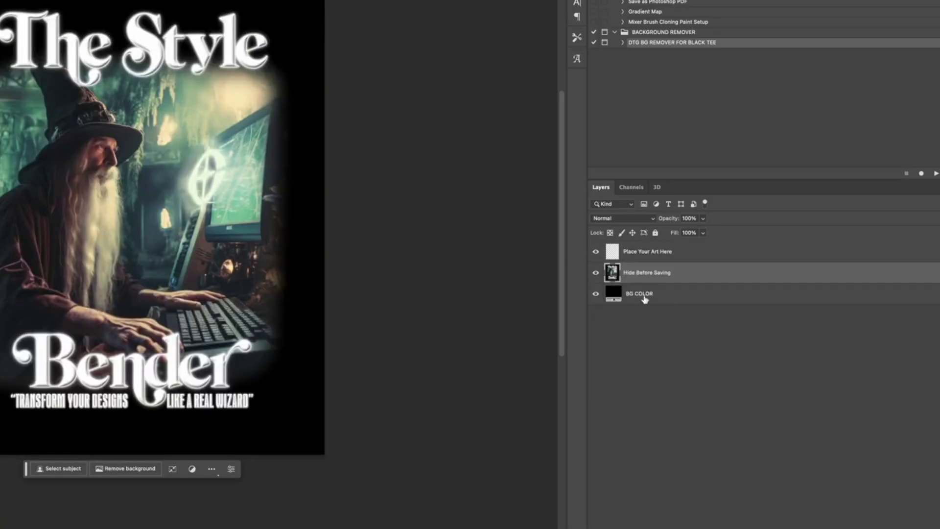
double_click(650, 273)
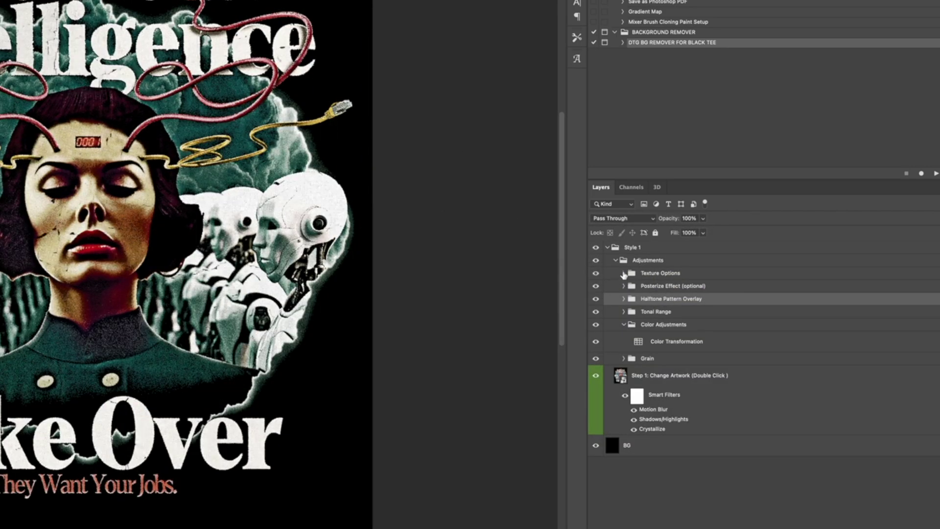
- Inspect the Texture Options group and the Saturation and Levels adjustment layers
click(624, 273)
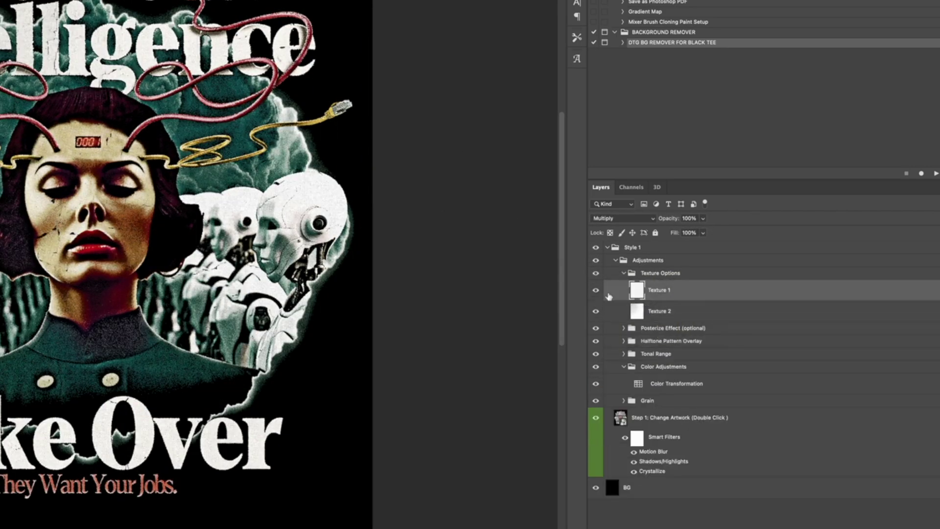
click(624, 273)
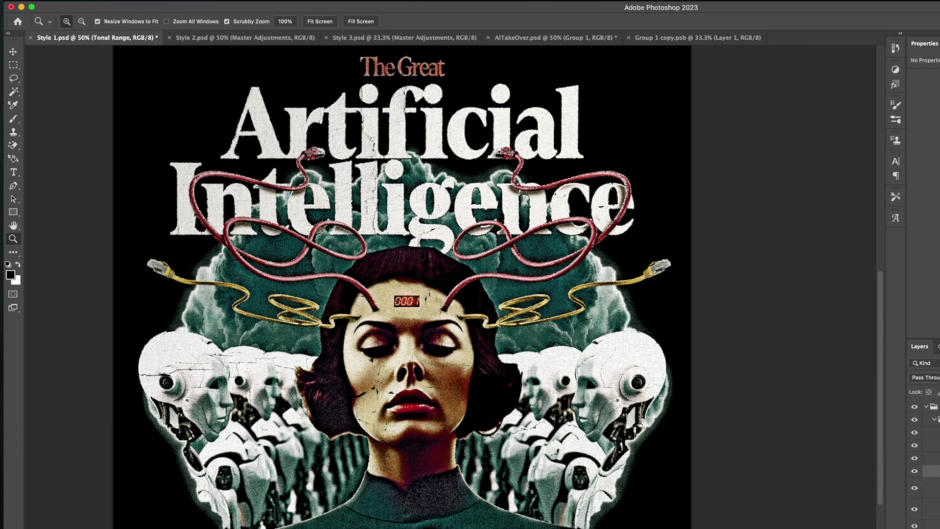
click(931, 488)
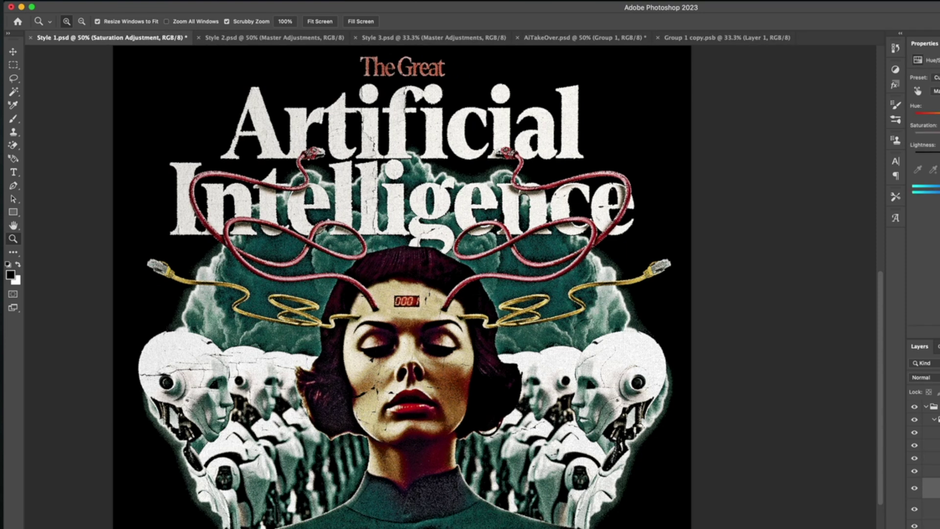
click(931, 509)
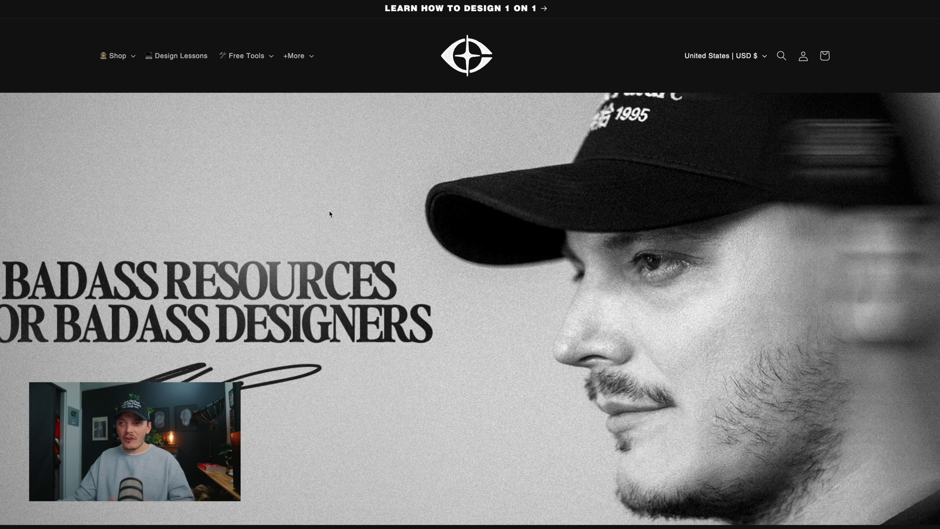
- Drag the Style Forge before/after slider to compare the original and styled knight
scroll(327, 213, down, 3)
scroll(325, 213, down, 5)
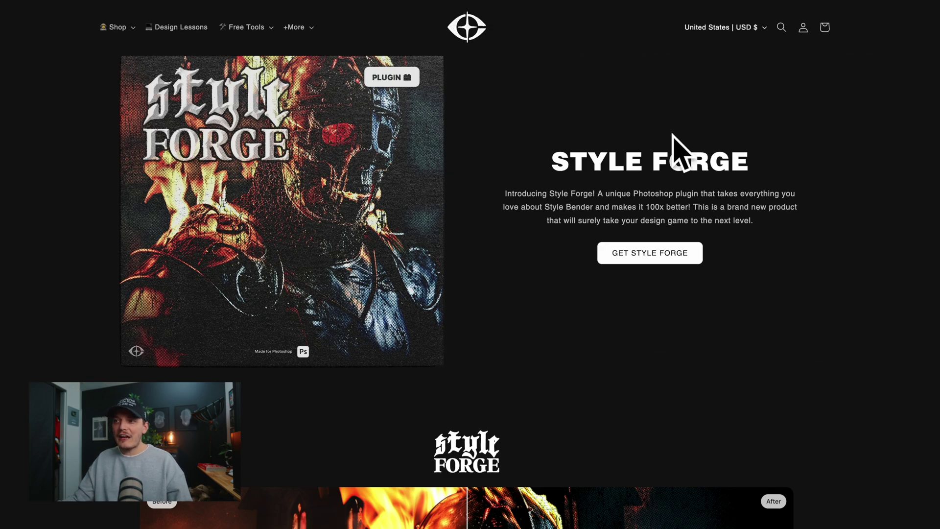
scroll(716, 169, up, 1)
scroll(610, 182, down, 5)
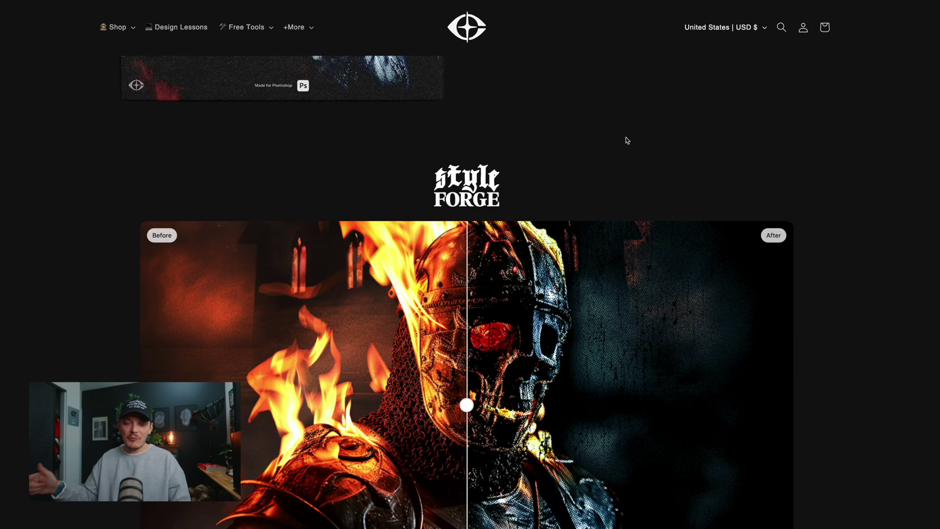
scroll(625, 140, down, 2)
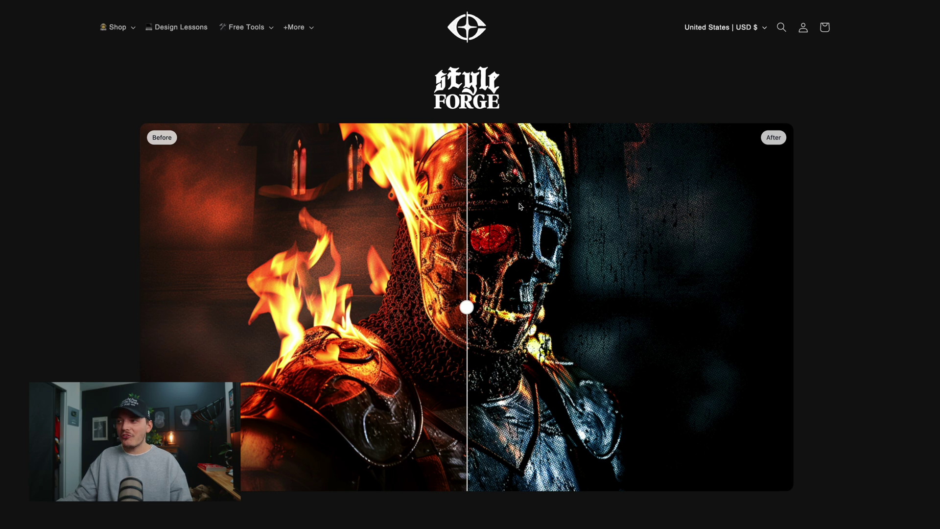
drag(467, 303, 296, 410)
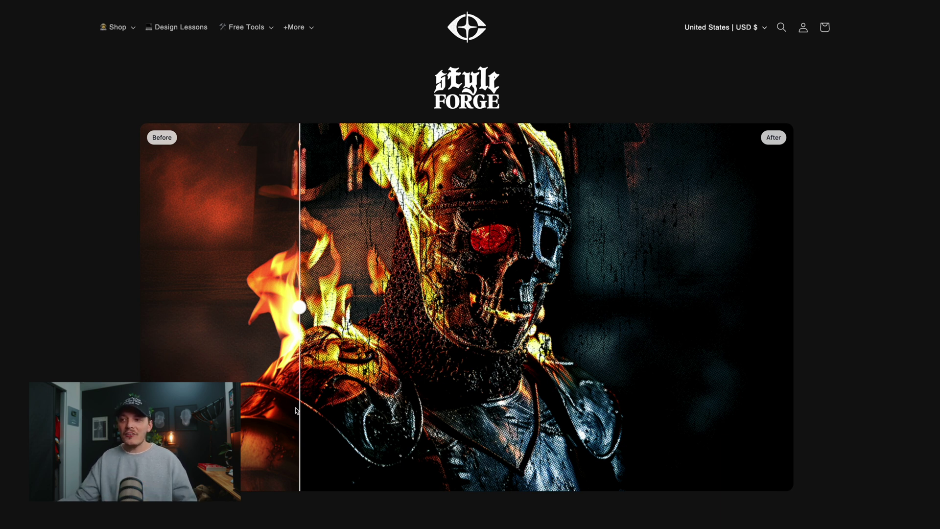
drag(299, 302, 329, 299)
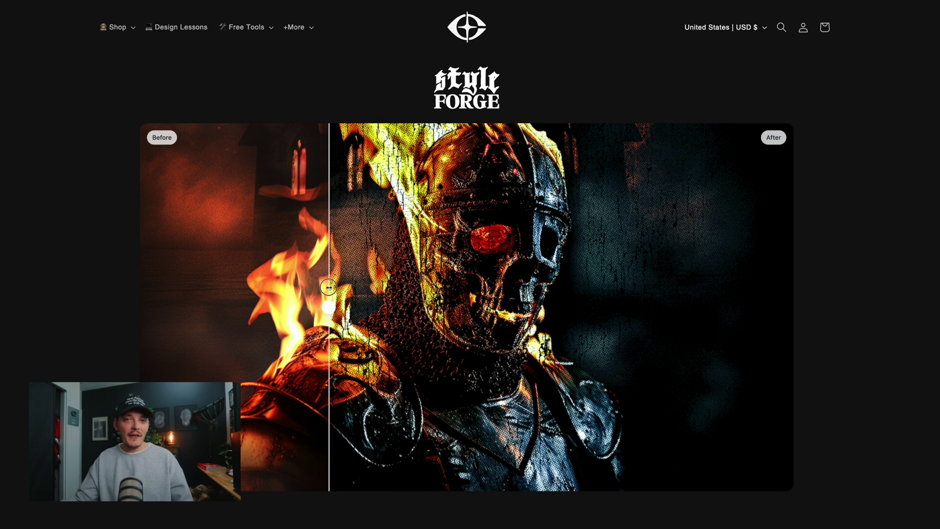
- Browse the toolkit's PS Actions, PS Templates and Textures categories
scroll(346, 284, down, 1)
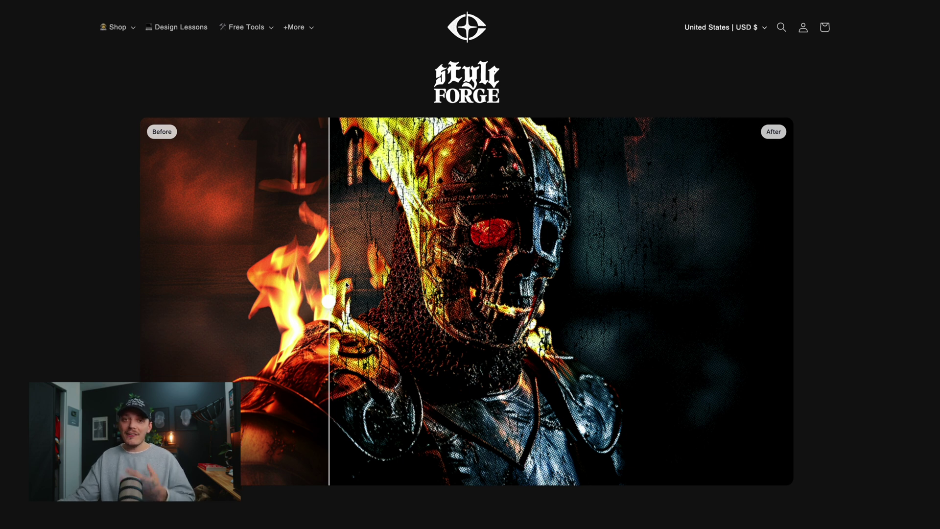
scroll(346, 284, down, 5)
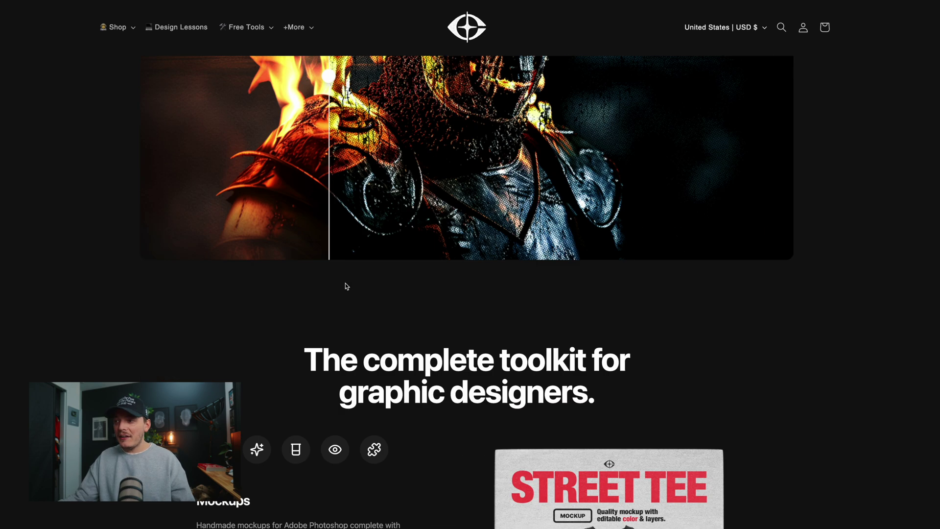
scroll(345, 286, down, 5)
scroll(355, 287, up, 6)
scroll(368, 286, down, 6)
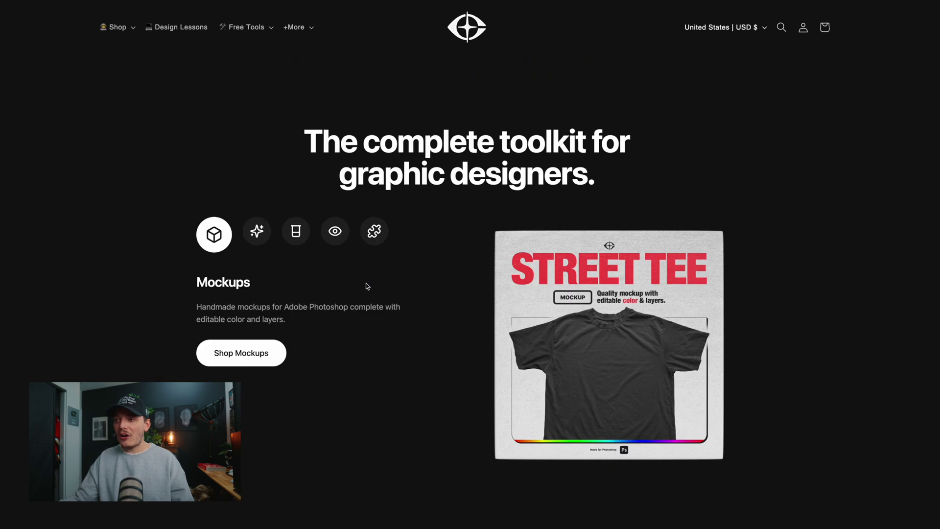
click(265, 235)
click(297, 234)
click(338, 234)
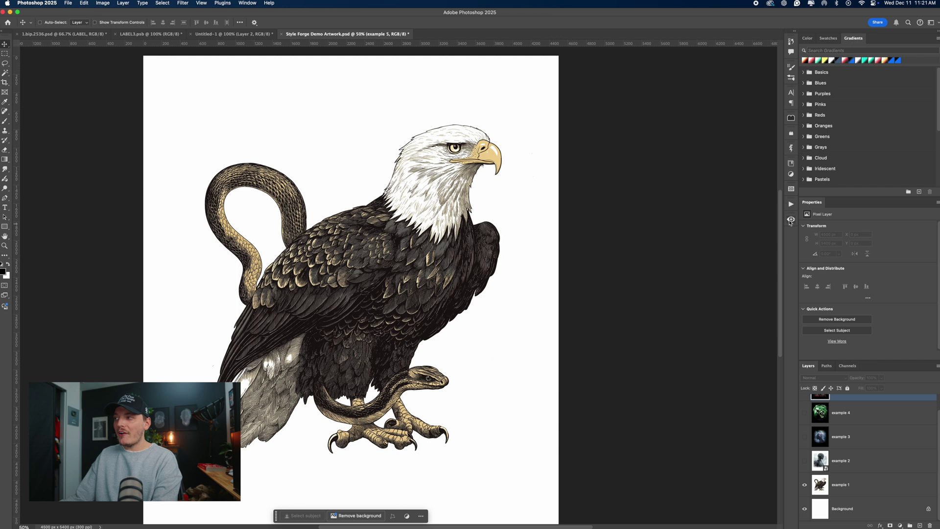
- Open the Style Forge plugin panel beside the eagle artwork
click(790, 221)
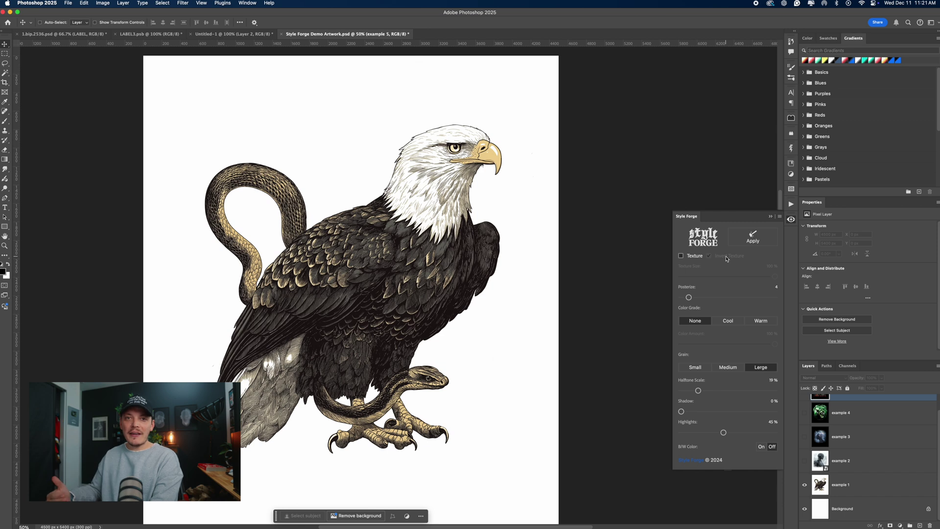
click(223, 4)
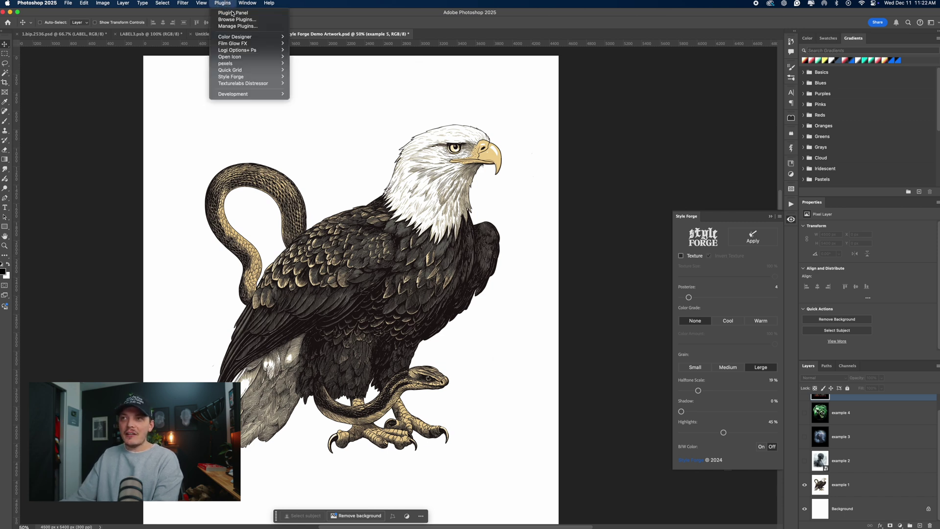
click(229, 4)
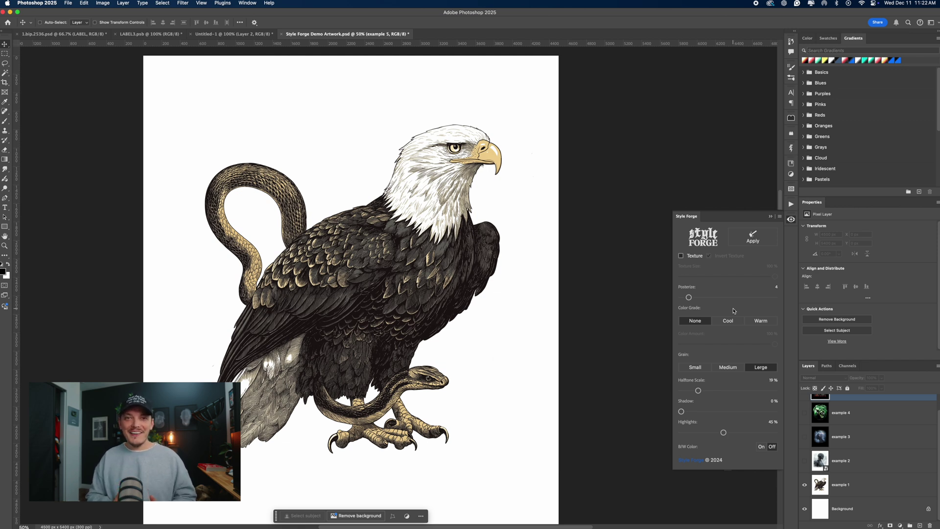
- Select the example 1 eagle layer and enable Texture at 42% size
click(828, 485)
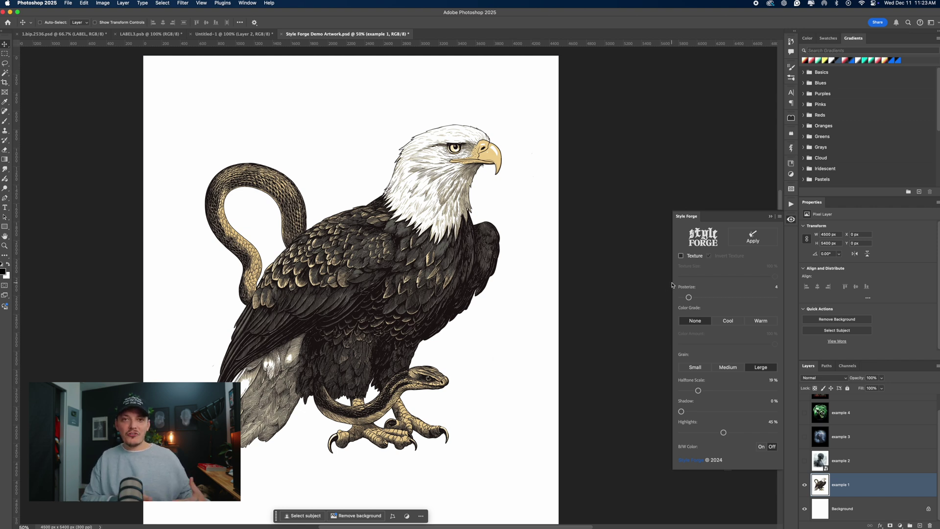
click(681, 256)
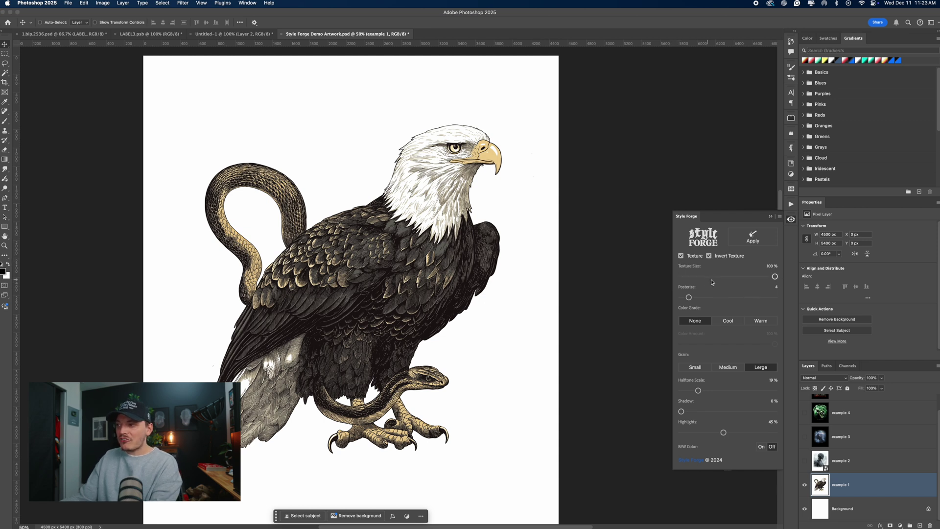
click(715, 277)
drag(715, 278, 721, 279)
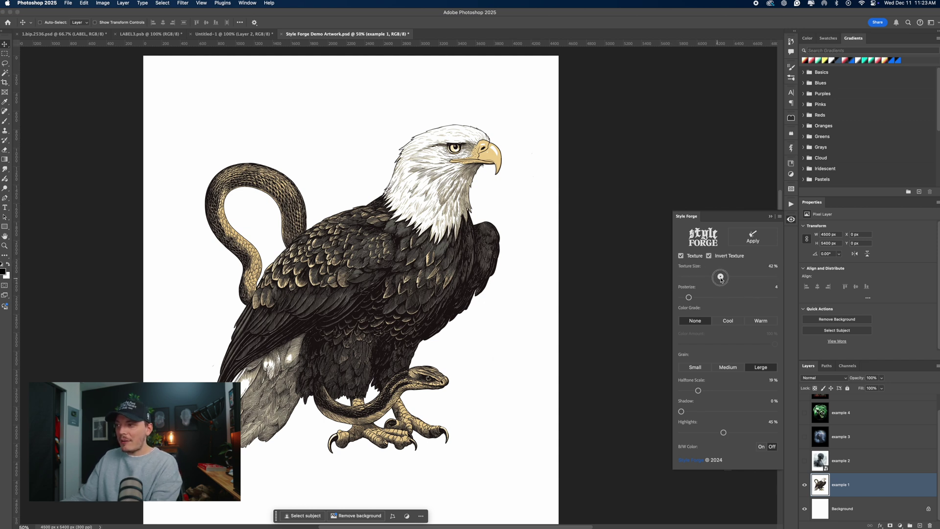
- Apply Style Forge to the eagle and turn off Invert Texture
scroll(686, 289, down, 1)
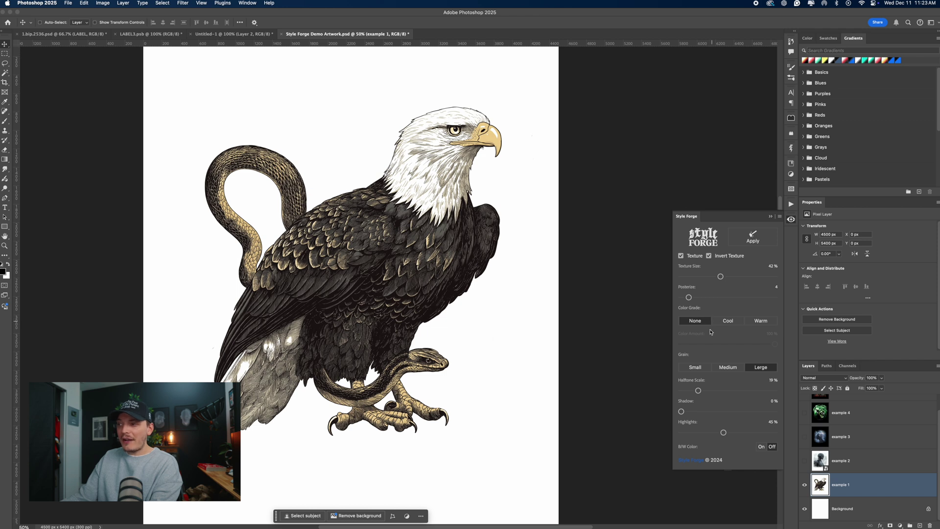
scroll(713, 345, down, 1)
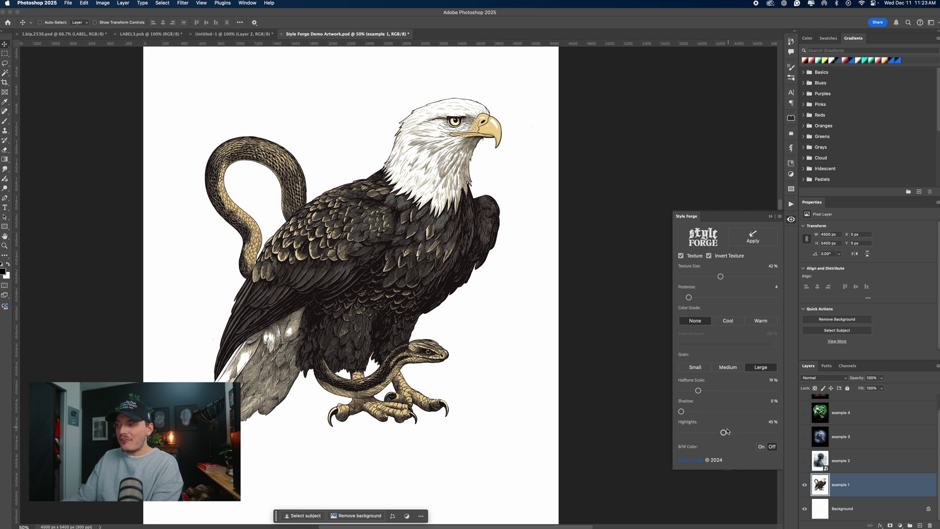
click(751, 237)
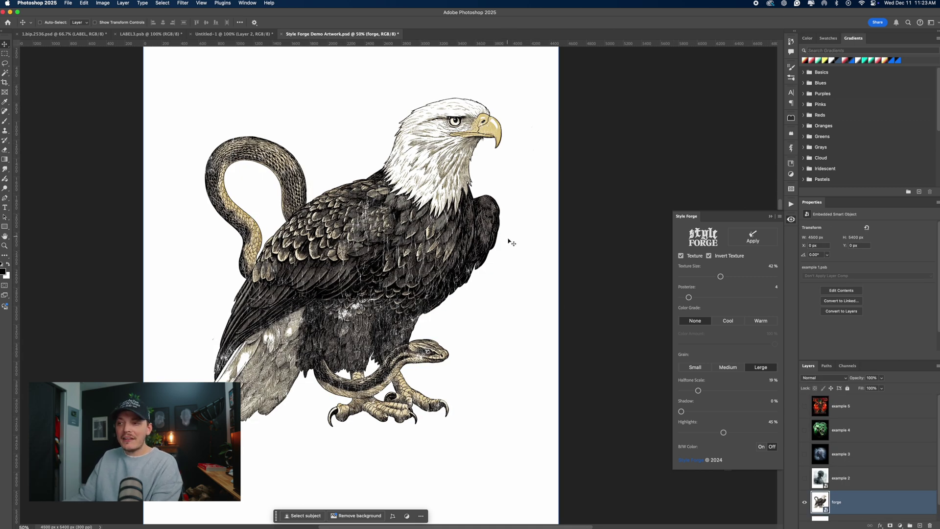
click(710, 256)
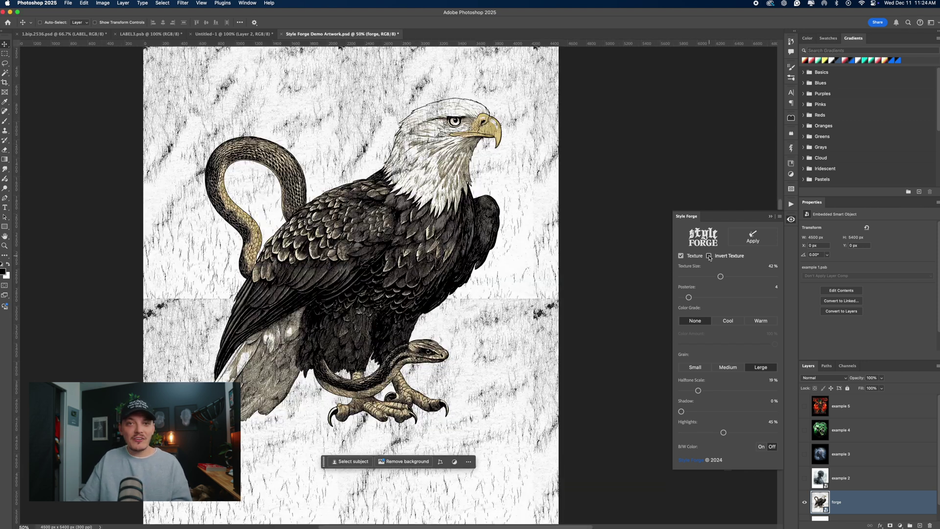
- Turn Invert Texture back on, raise texture size to about 65%, and set Posterize to 0
click(709, 257)
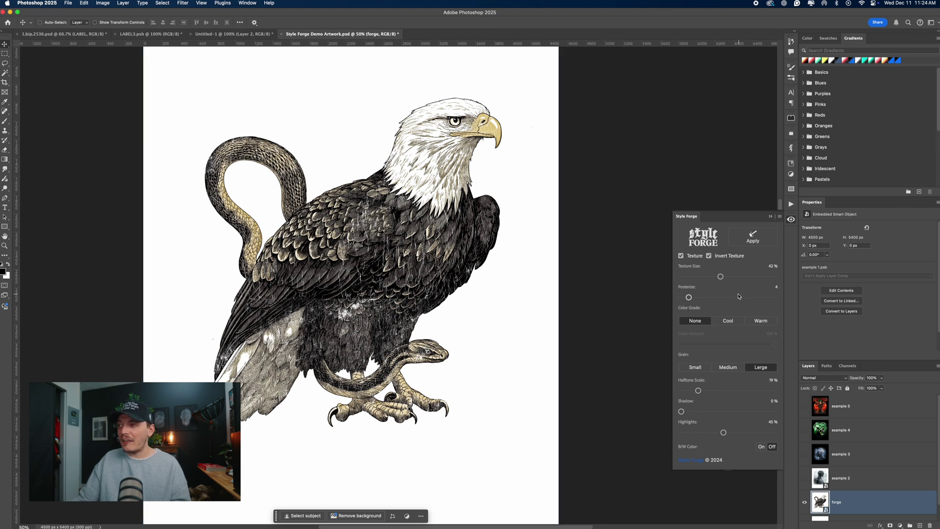
drag(720, 276, 738, 277)
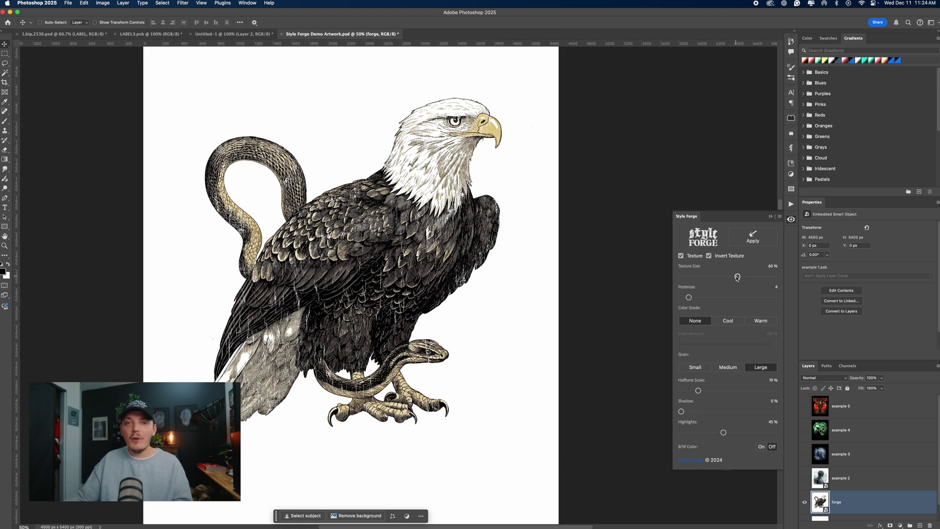
drag(737, 277, 743, 277)
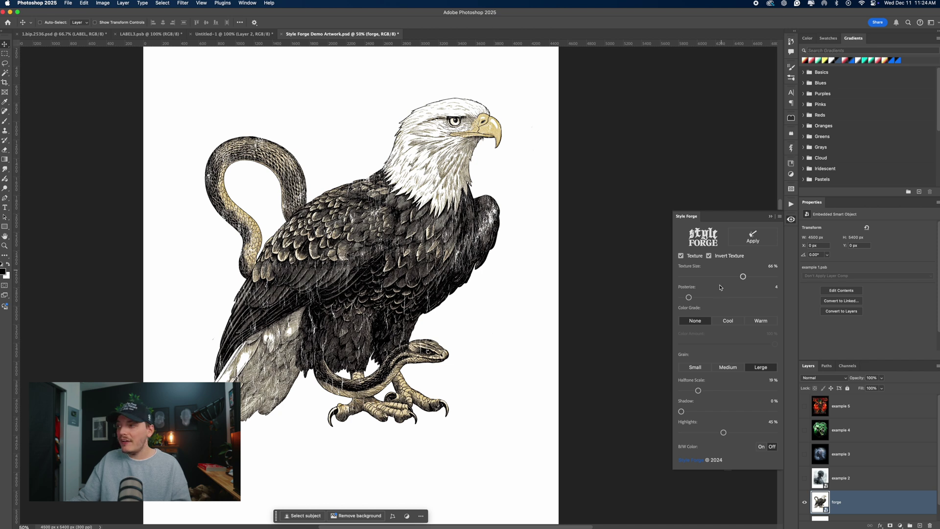
drag(689, 298, 664, 301)
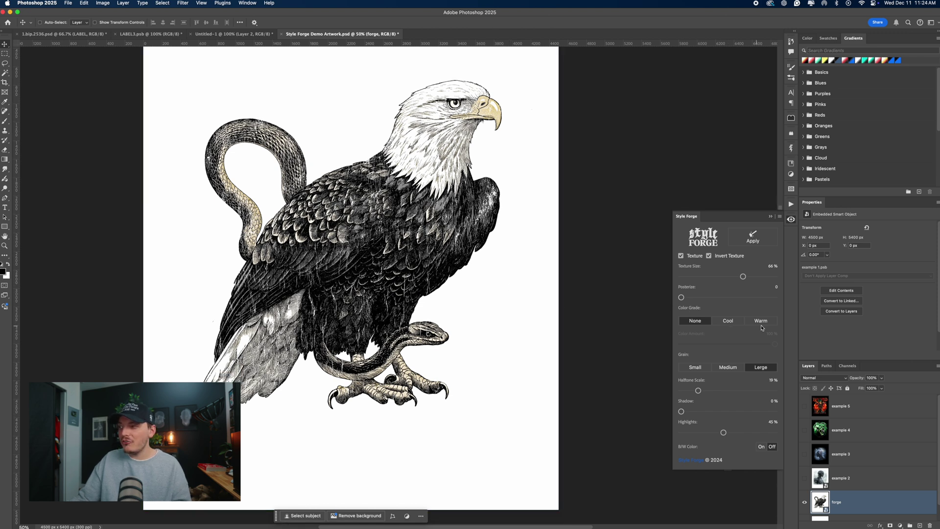
- Try the Cool and None color grades, then settle on Warm at 100% Color Amount
click(734, 325)
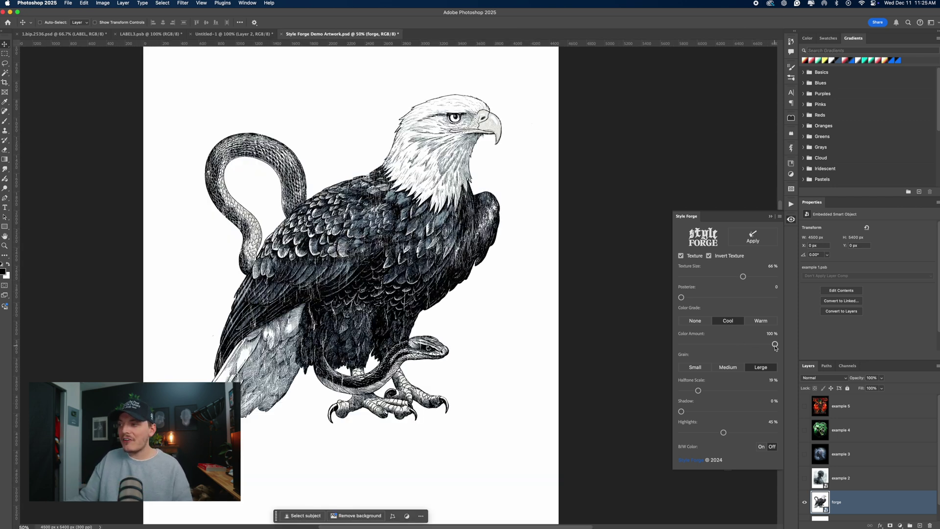
drag(775, 346, 728, 346)
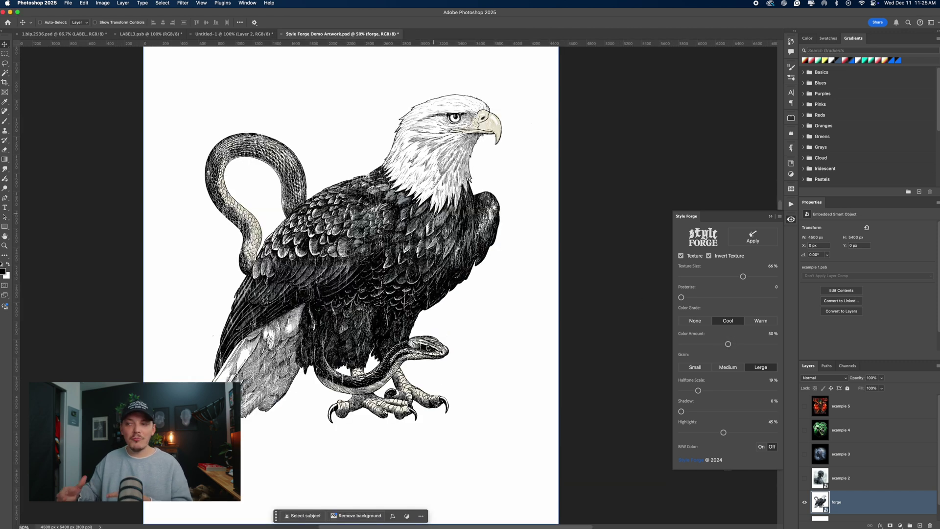
click(695, 321)
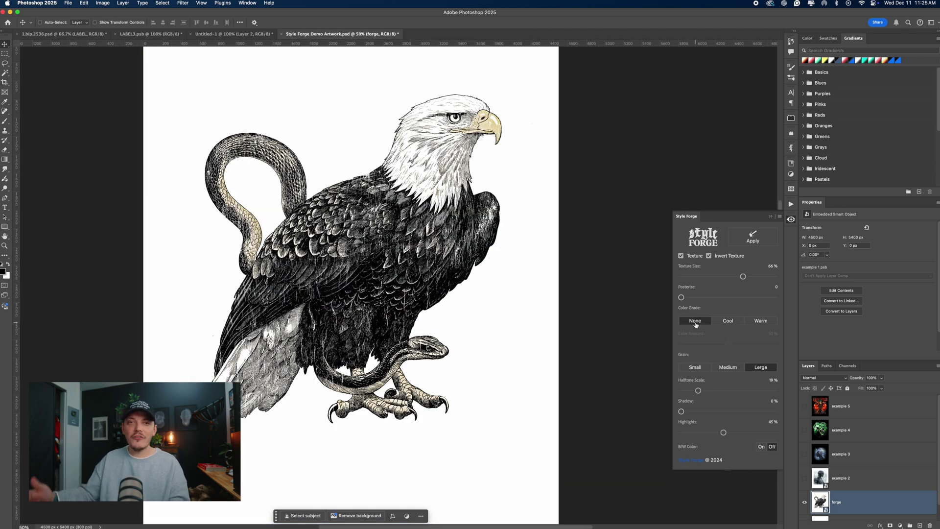
click(762, 321)
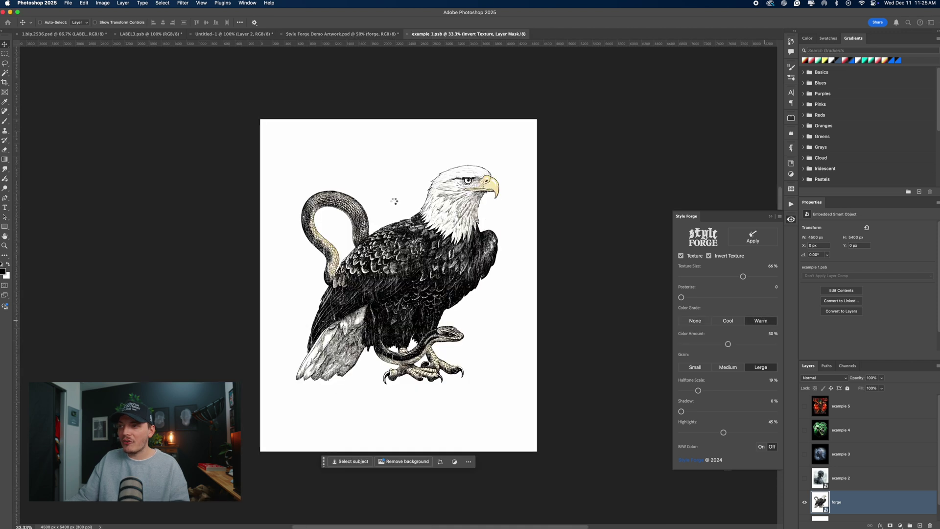
drag(728, 344, 775, 343)
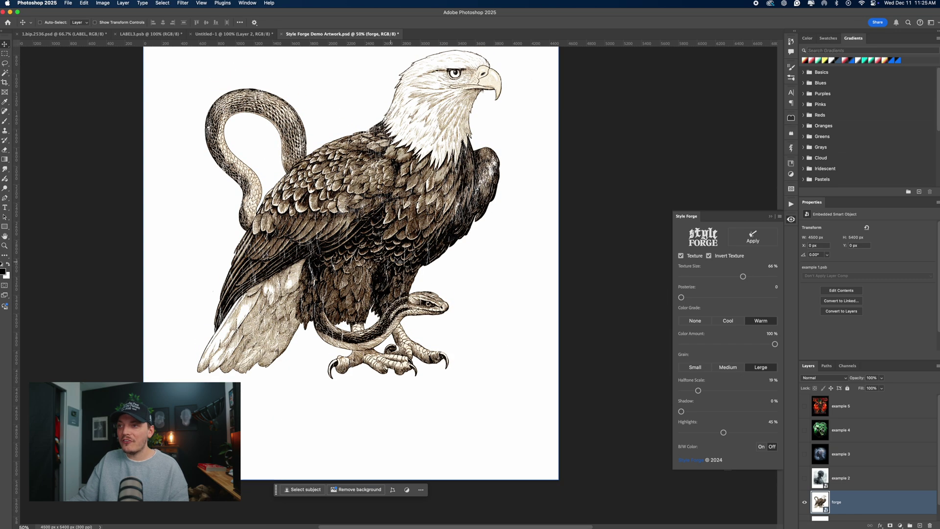
- Zoom in on the wing feathers, keep Large grain, and set Halftone Scale to 30%
key(z)
drag(336, 132, 455, 134)
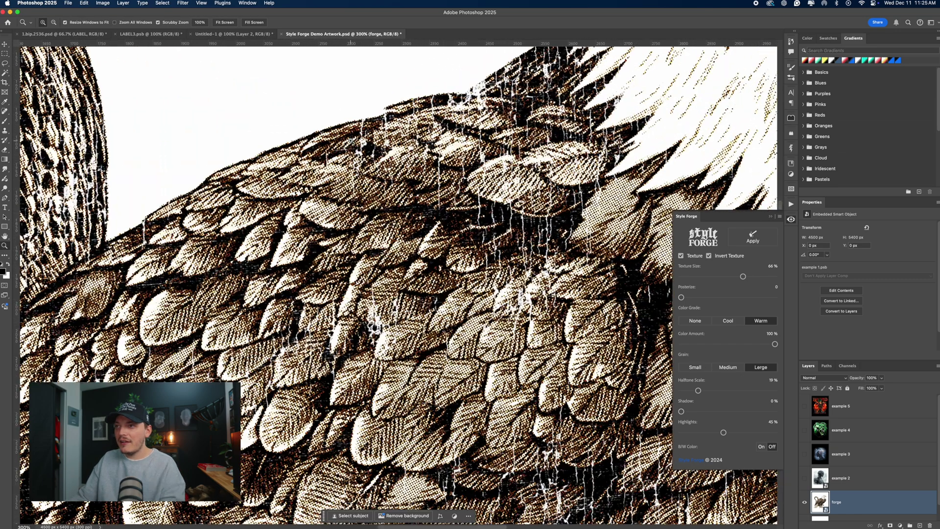
click(702, 368)
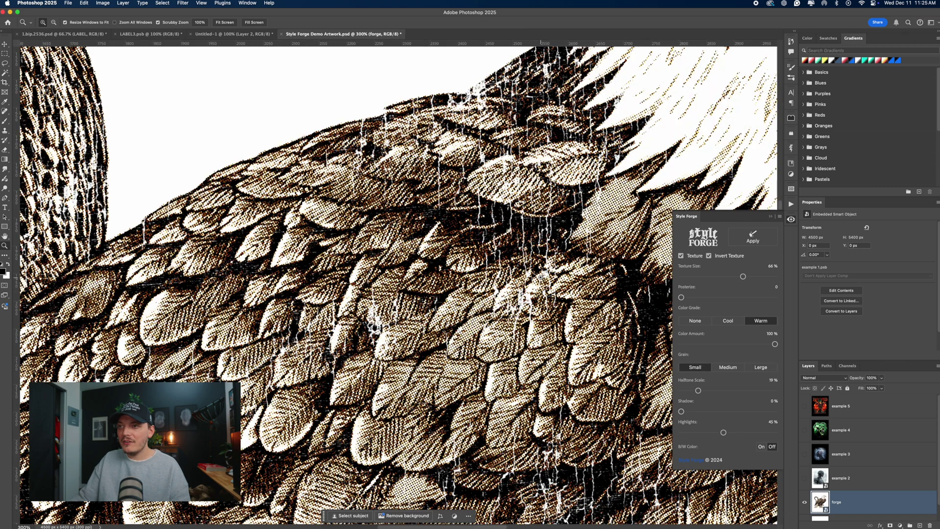
click(774, 369)
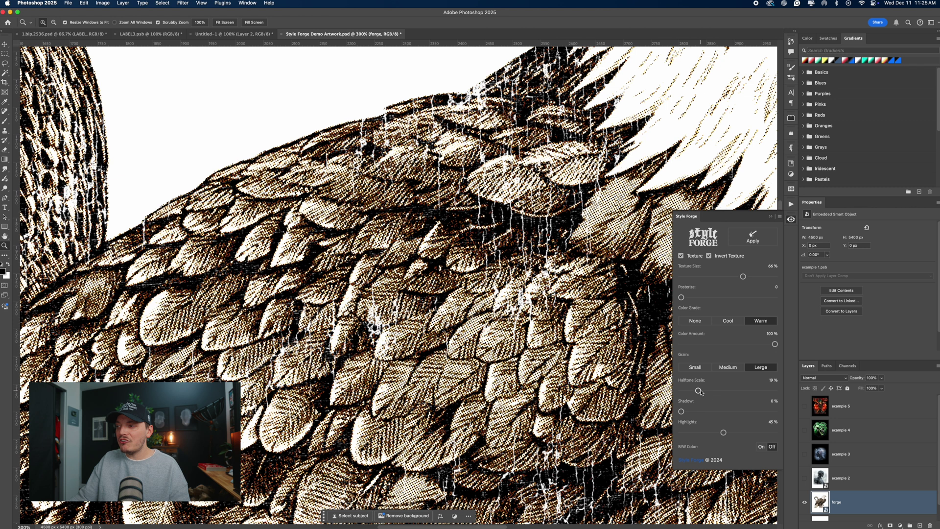
drag(699, 390, 757, 392)
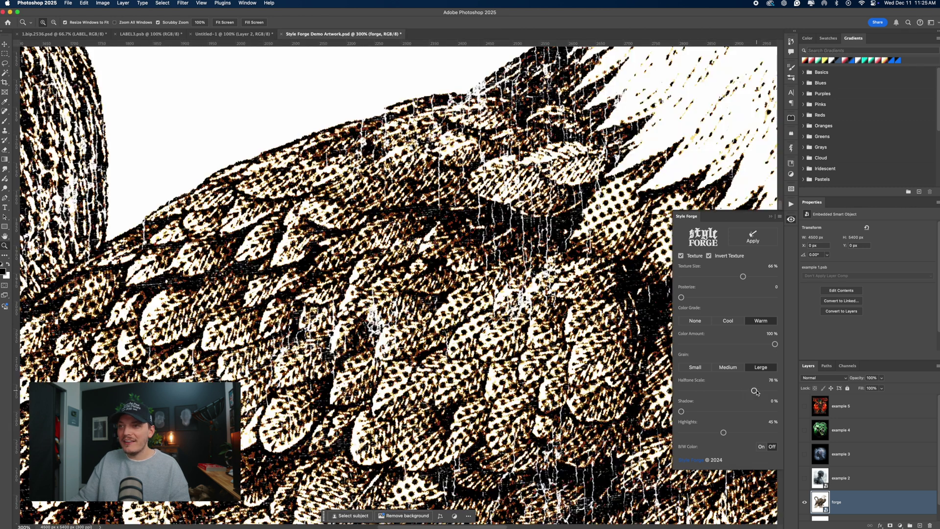
click(709, 391)
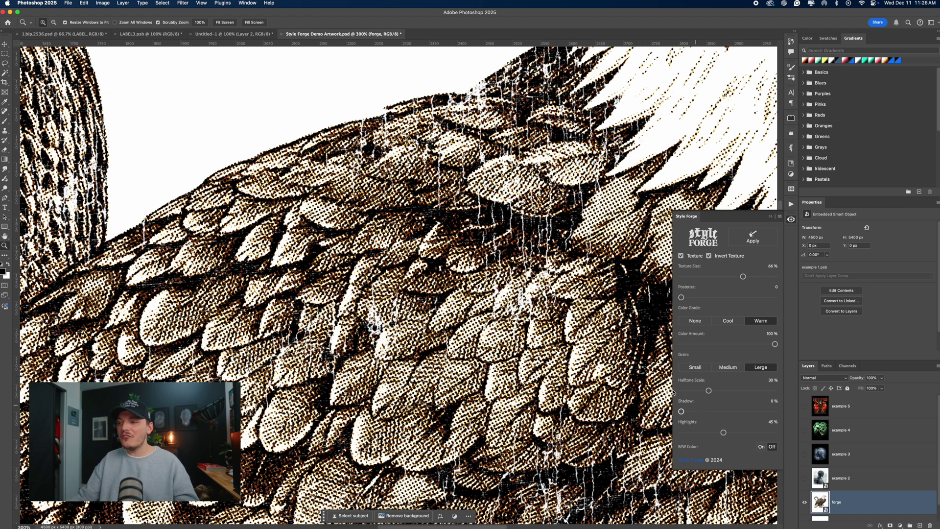
- Set Shadow to about 2% and Highlights to 100%
alt+click(363, 311)
alt+click(363, 312)
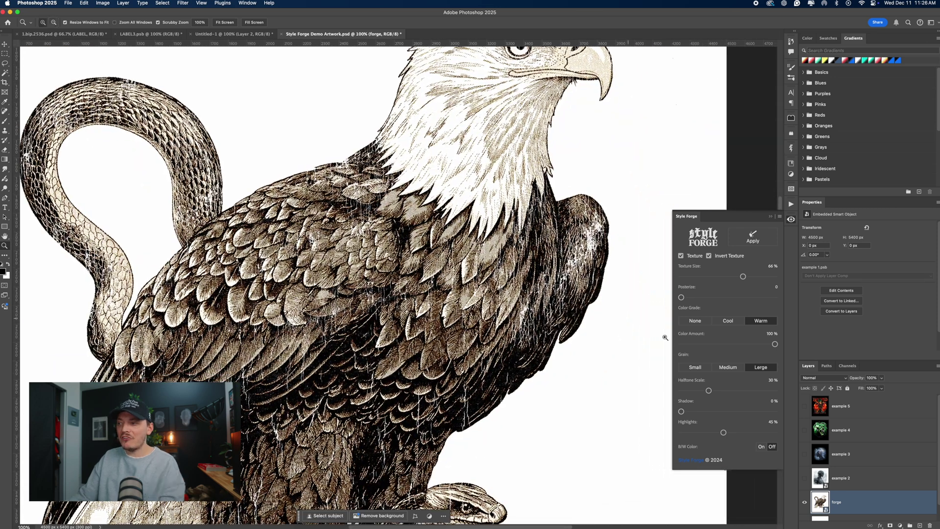
drag(681, 411, 735, 412)
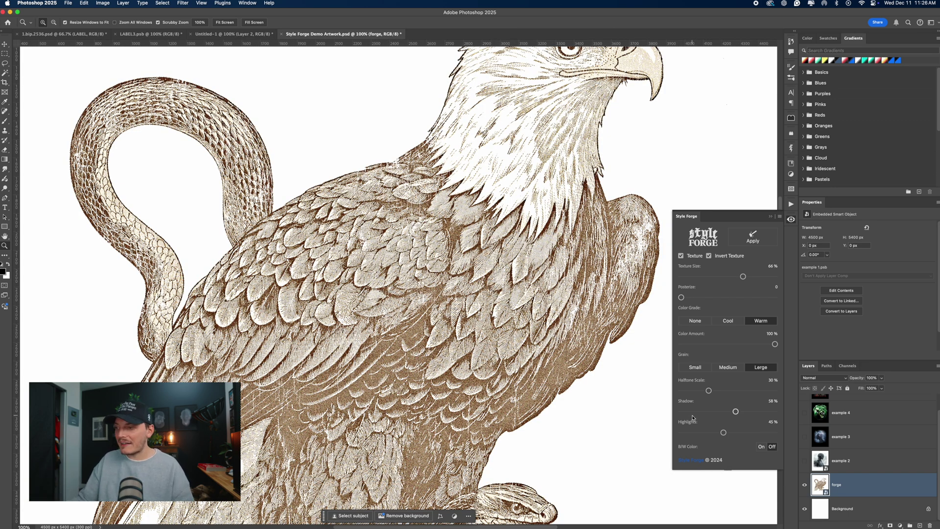
drag(735, 411, 683, 411)
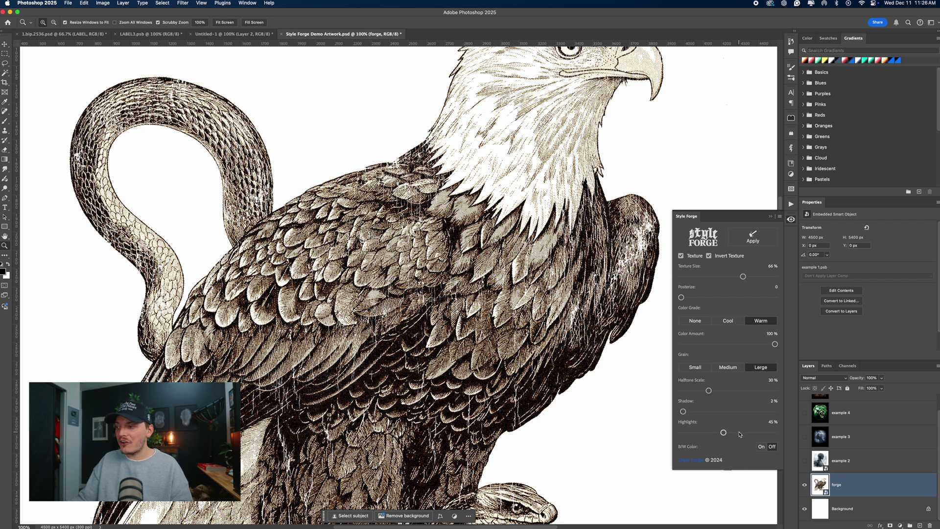
drag(723, 433, 771, 433)
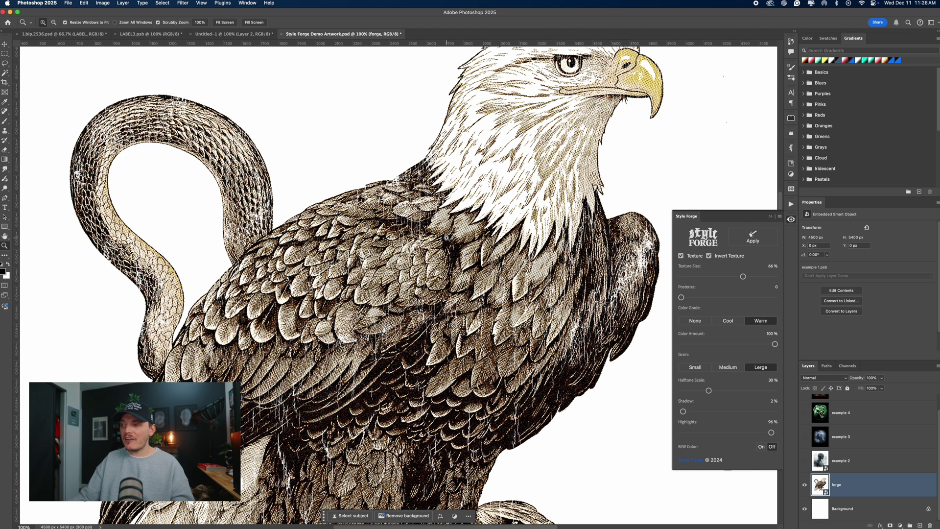
drag(771, 432, 787, 435)
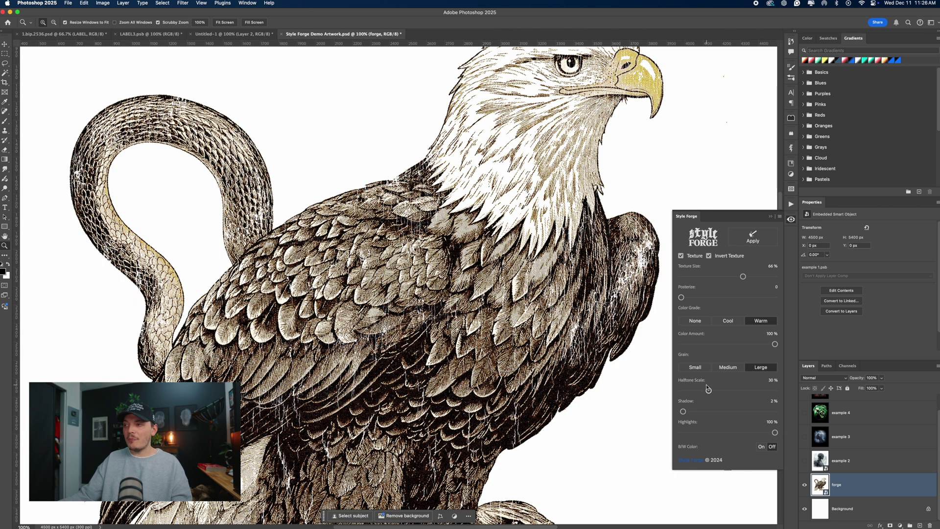
- Set Color Grade to None, turn B/W on, zoom to 66.7%, and open the example 1 smart object
click(701, 322)
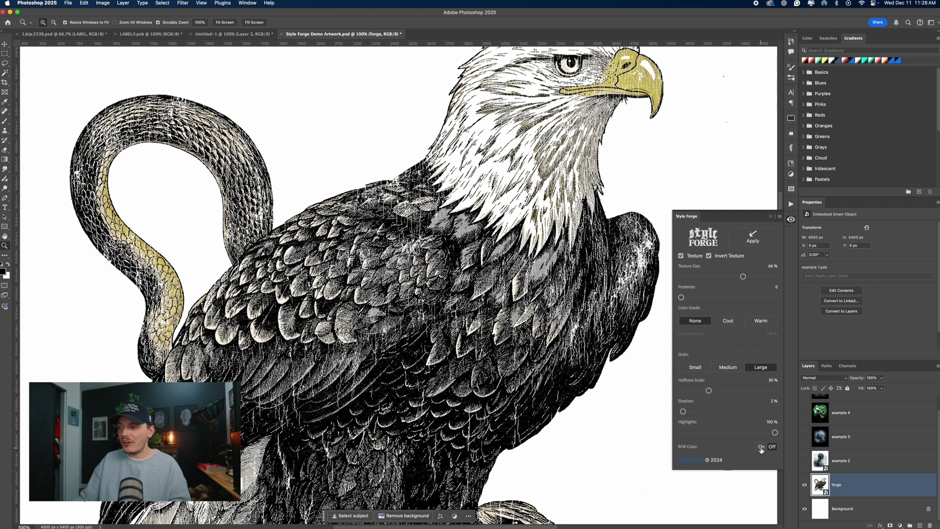
click(760, 447)
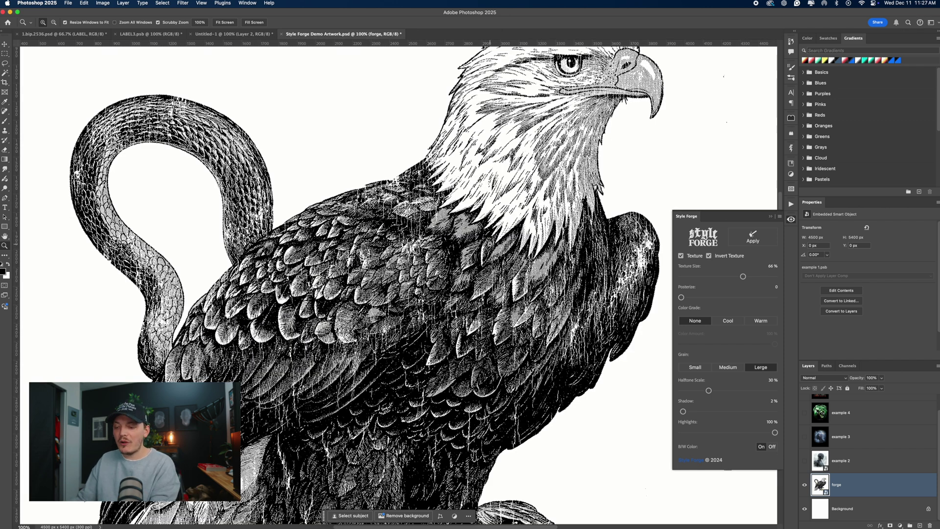
alt+click(462, 252)
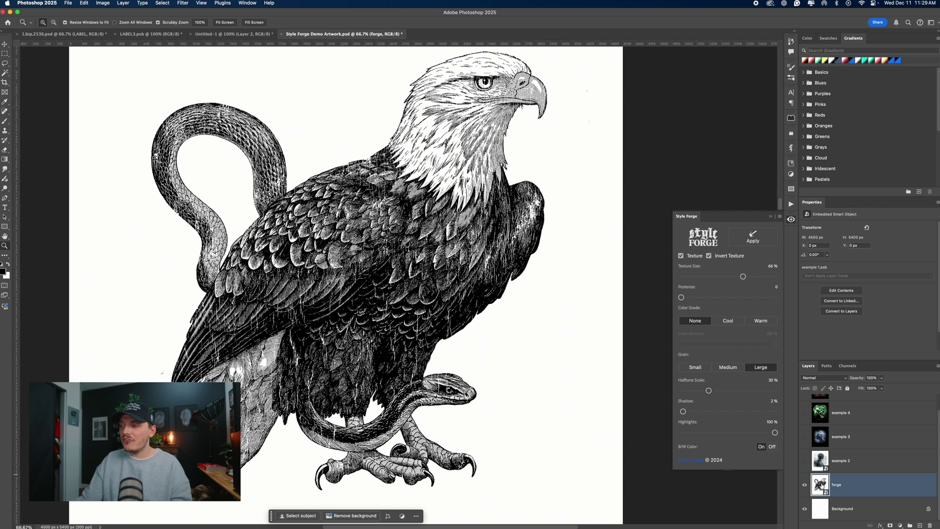
double_click(820, 484)
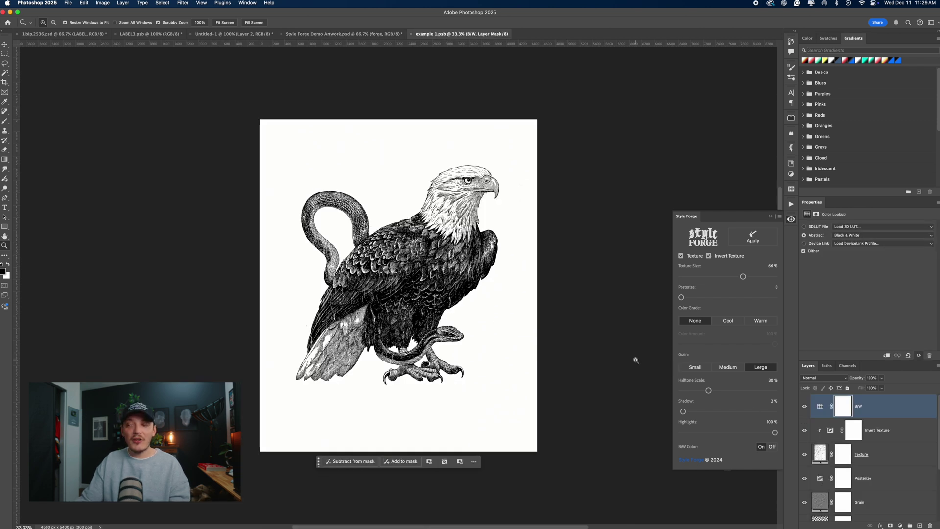
- Look over the example 1.psb contents at 50% zoom, then close that document
click(425, 264)
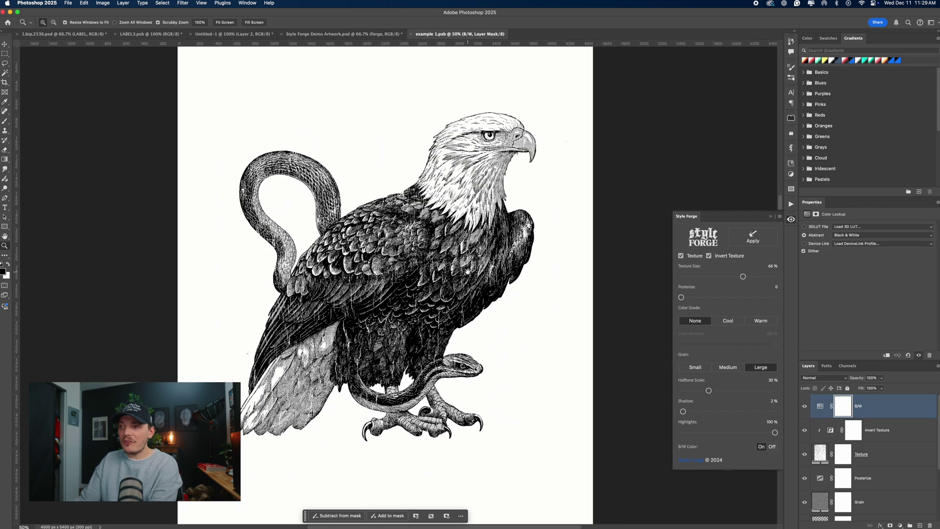
drag(468, 272, 422, 249)
scroll(890, 468, down, 4)
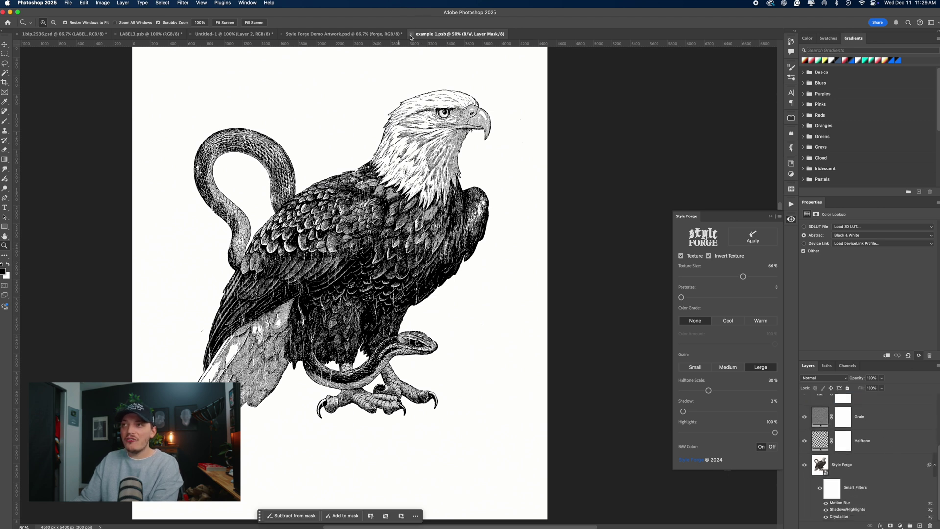
scroll(859, 461, up, 1)
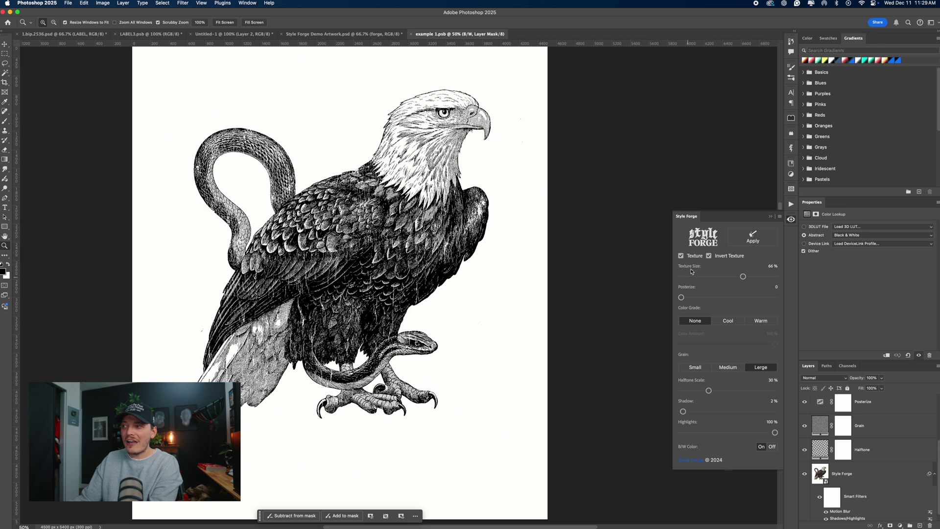
click(411, 34)
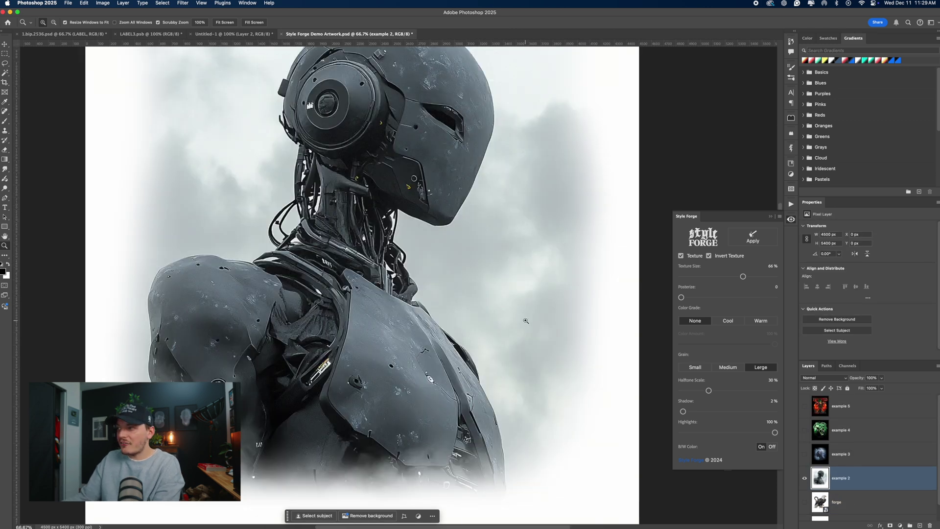
- Apply Style Forge to the robot with 0% shadow, B/W off and Posterize 5
click(753, 236)
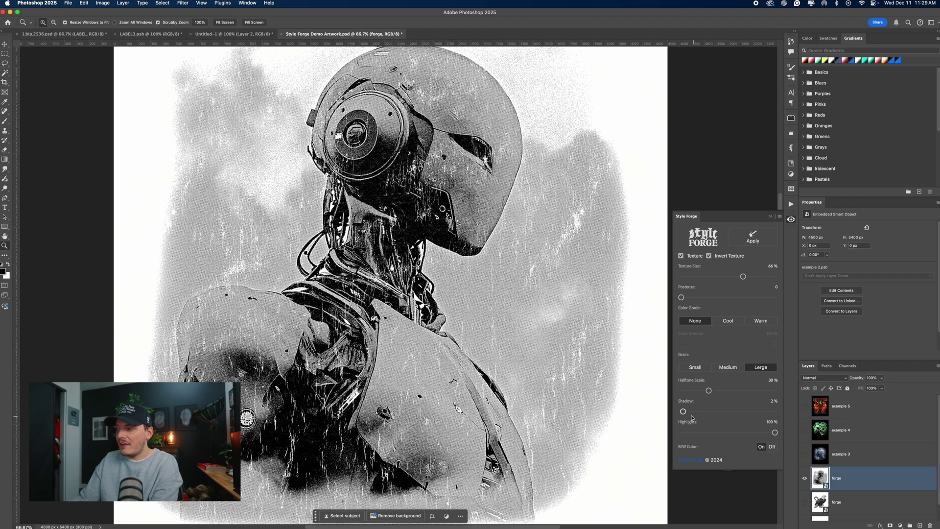
drag(683, 411, 677, 411)
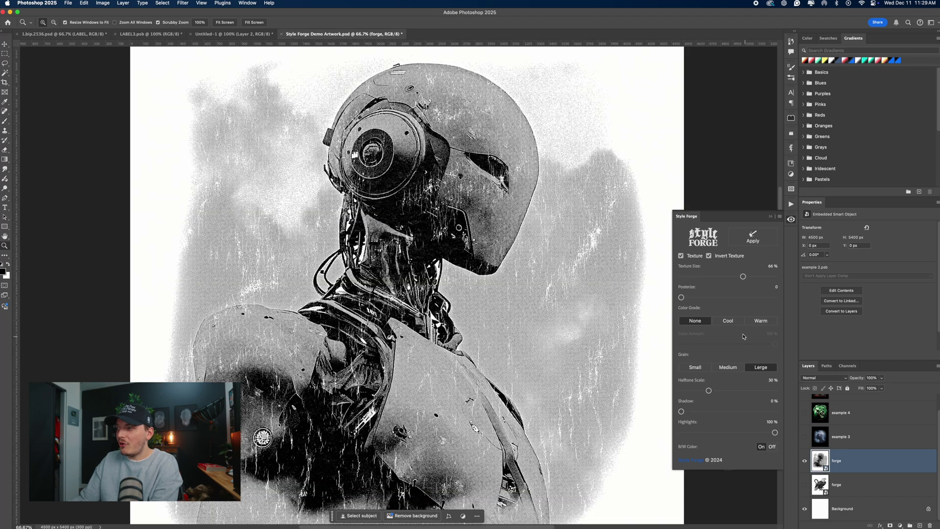
click(772, 447)
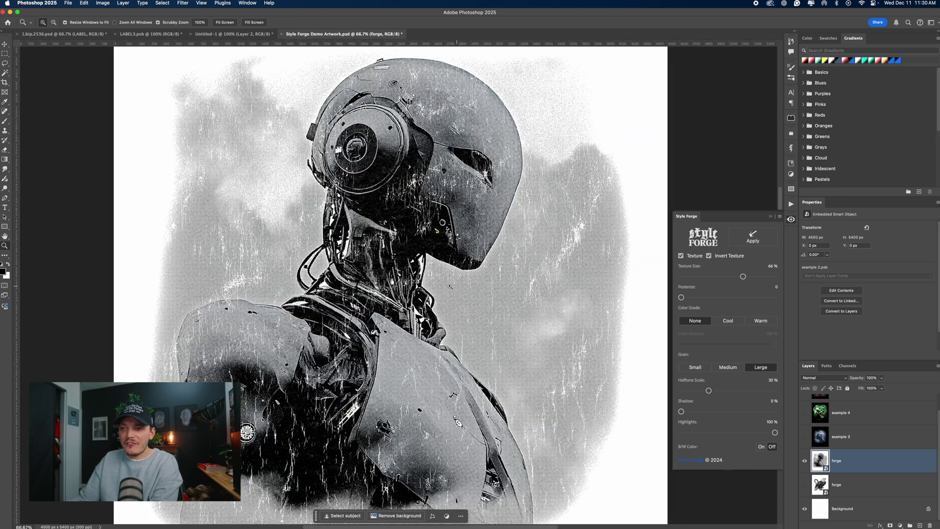
drag(686, 300, 689, 300)
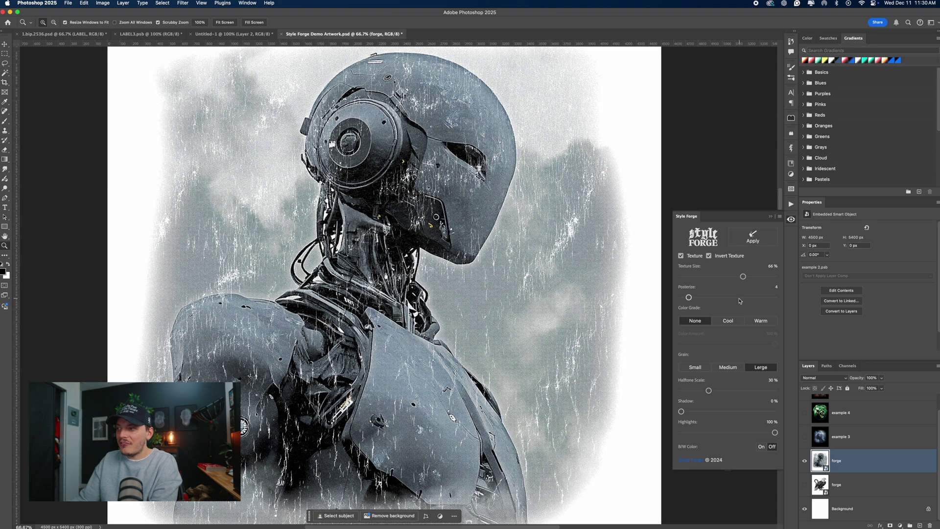
drag(689, 298, 691, 298)
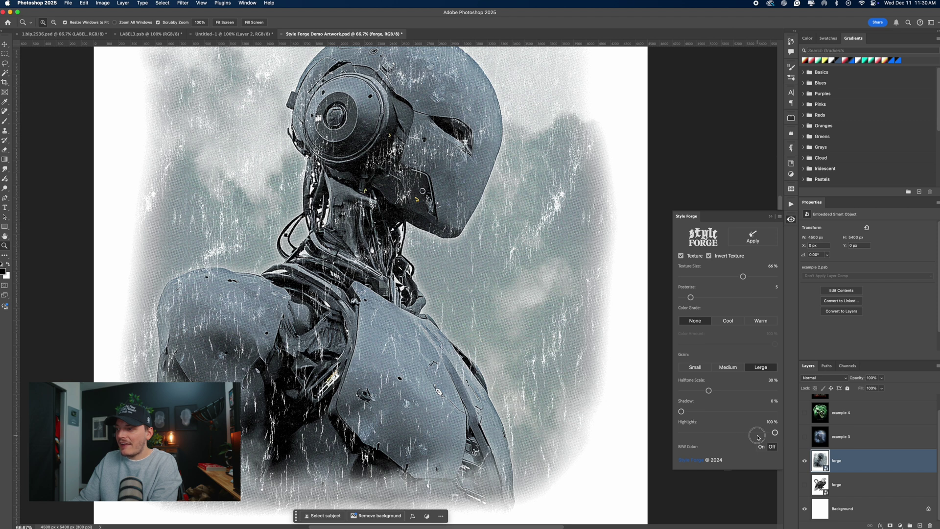
- Lower Highlights to 50% and toggle the rain texture off and on to compare
drag(775, 432, 728, 437)
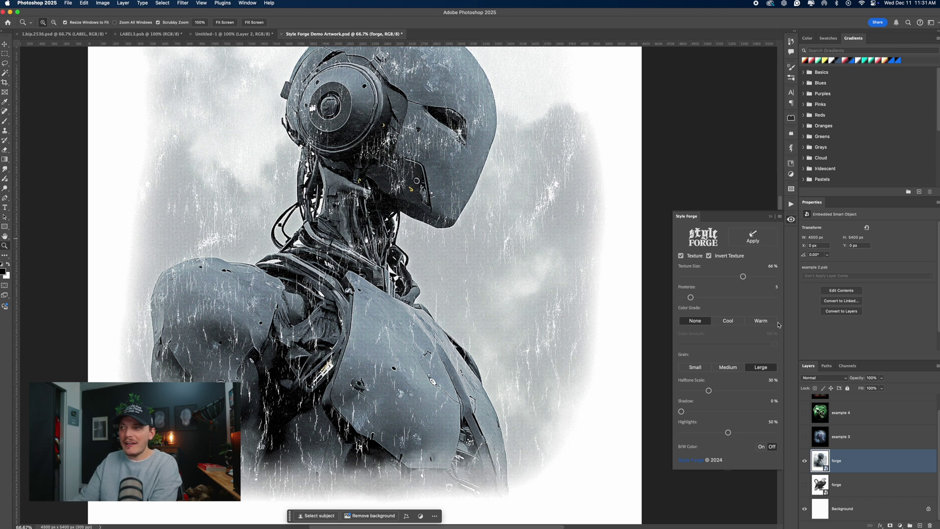
drag(320, 252, 365, 276)
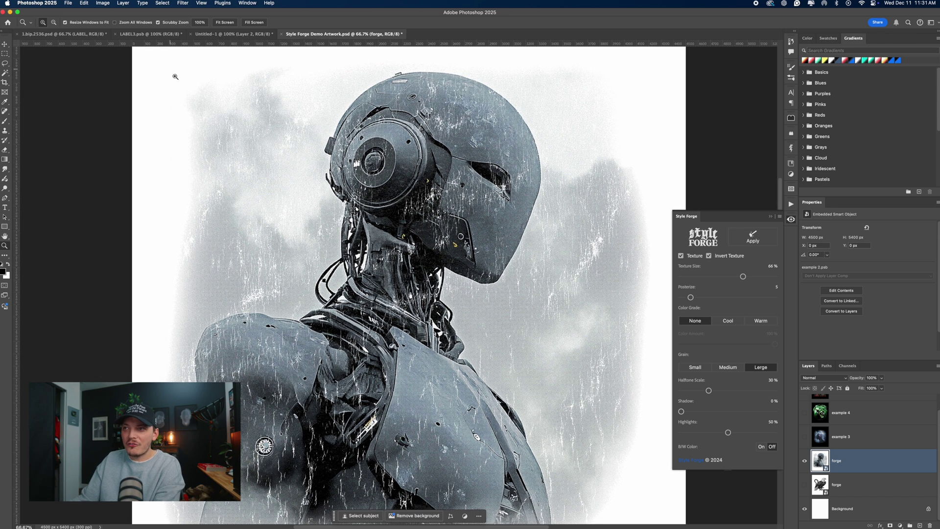
drag(417, 213, 414, 171)
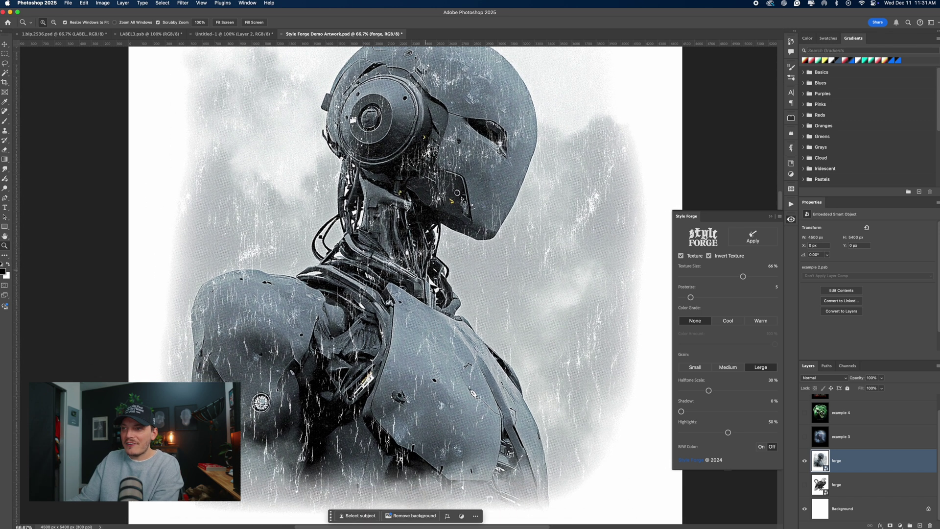
drag(411, 277, 432, 281)
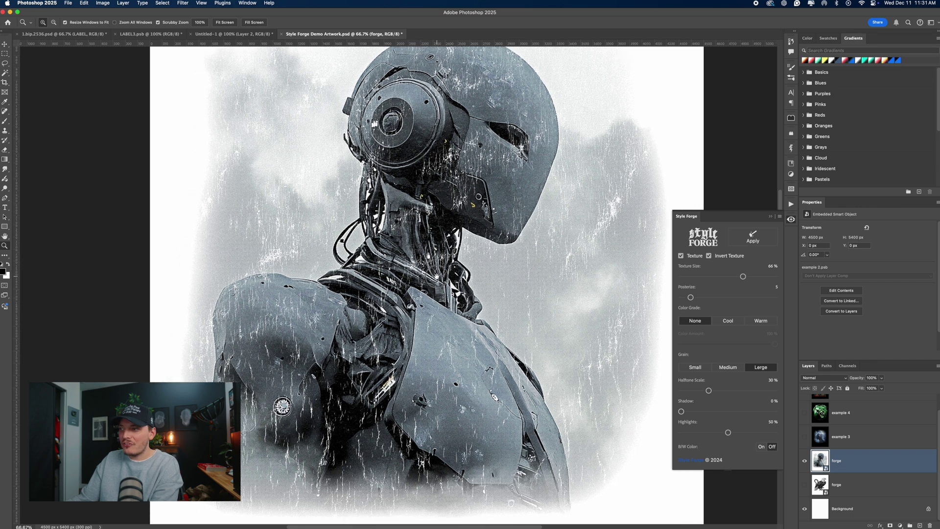
click(681, 256)
click(681, 256)
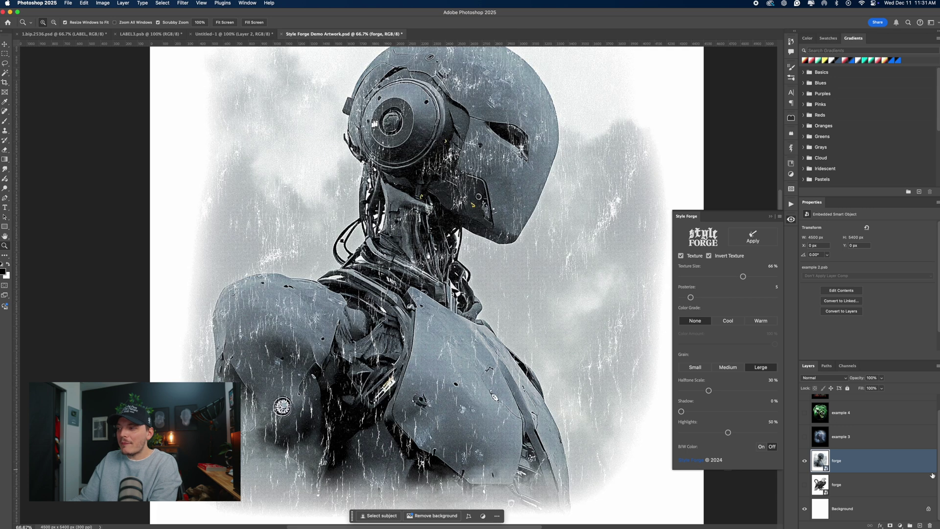
click(901, 526)
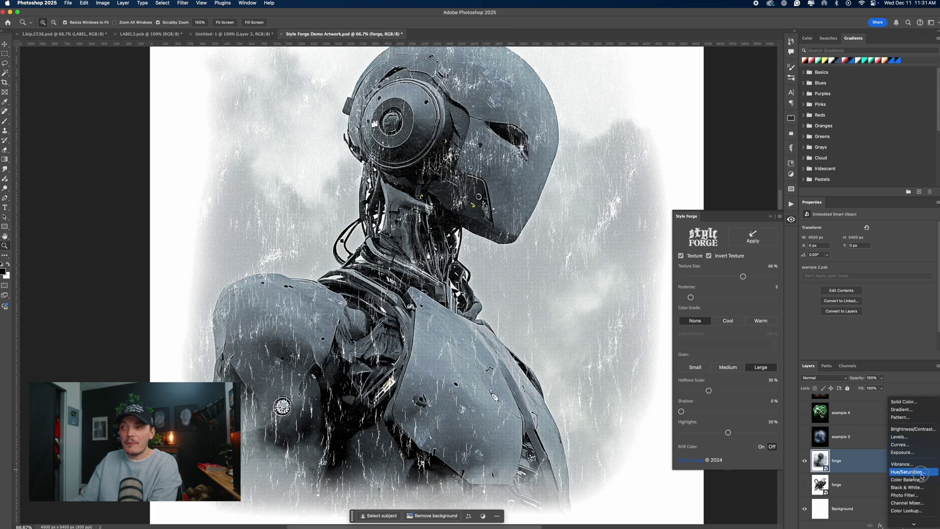
- Tint the robot blue-cyan with Hue/Saturation +72 and Color Balance Cyan-Red -10 adjustment layers
click(922, 473)
drag(867, 268, 913, 268)
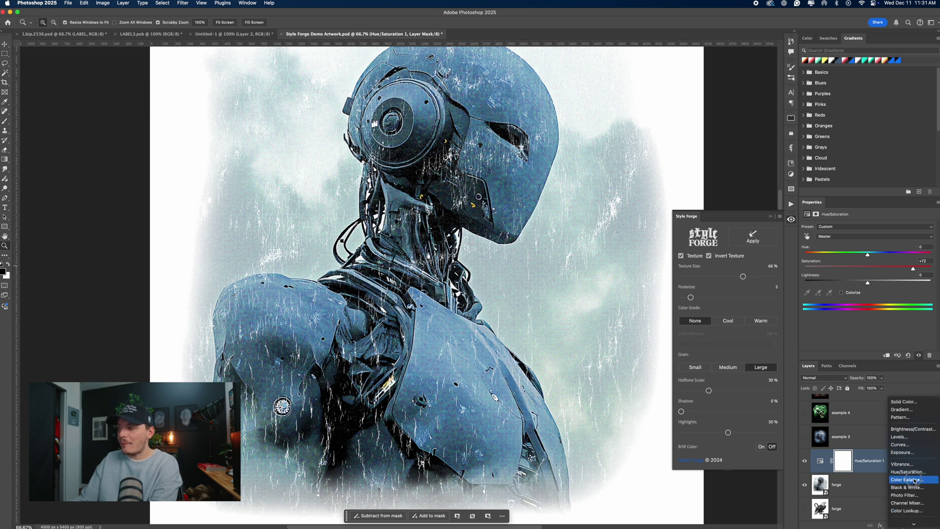
mouse_move(863, 245)
mouse_down()
mouse_move(905, 242)
mouse_move(853, 243)
mouse_up()
shift+click(896, 484)
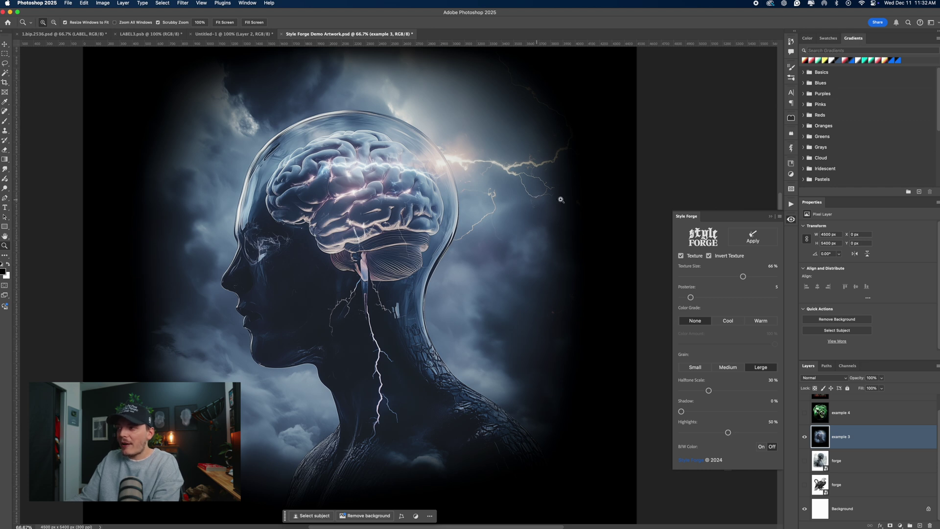
- Apply Style Forge to the brain artwork with Invert Texture off, Posterize 3 and Highlights 79%
click(753, 240)
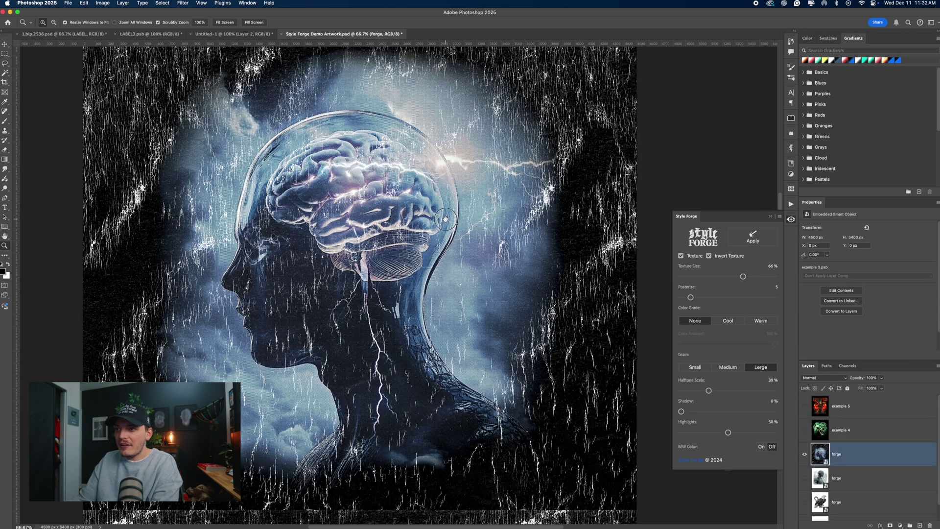
drag(445, 219, 454, 216)
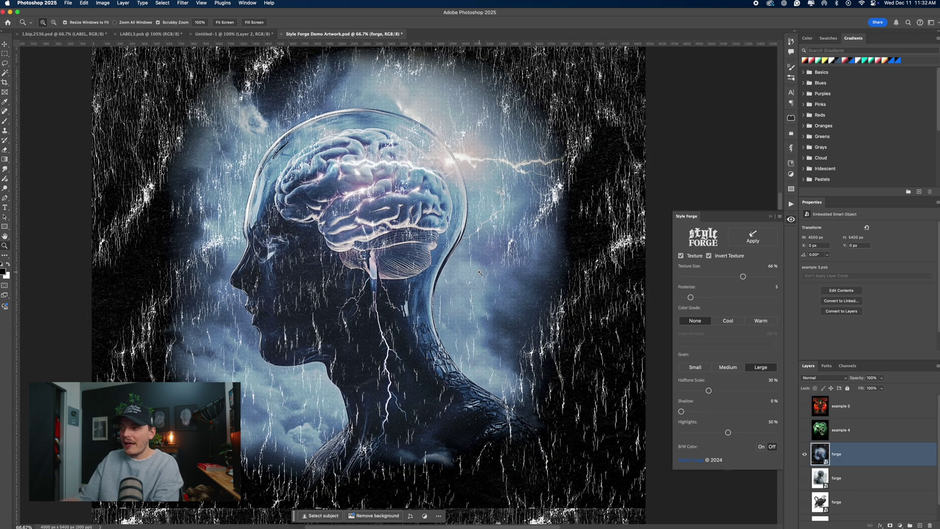
click(709, 256)
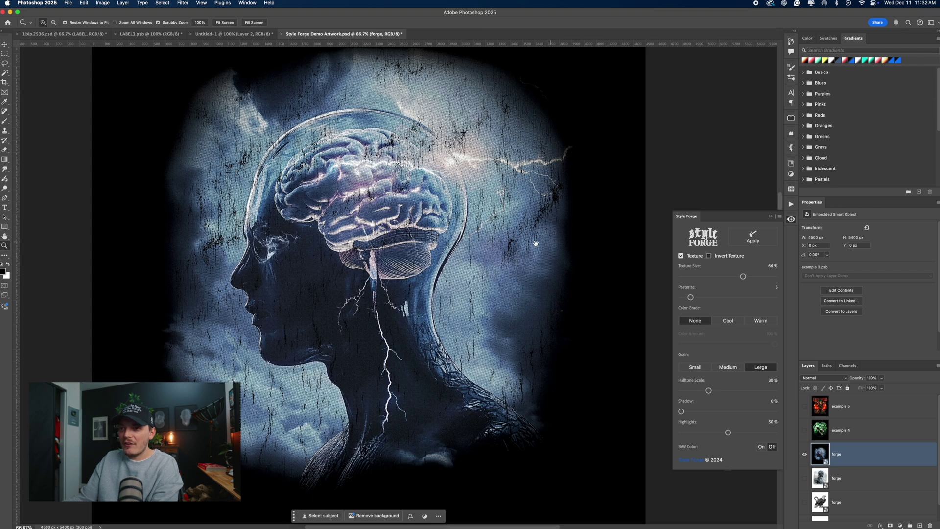
drag(537, 241, 542, 256)
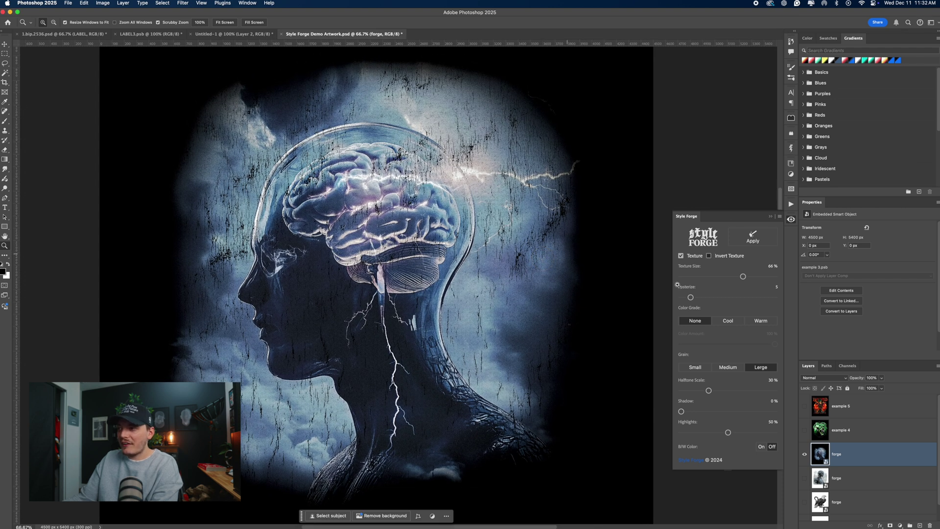
drag(690, 297, 687, 298)
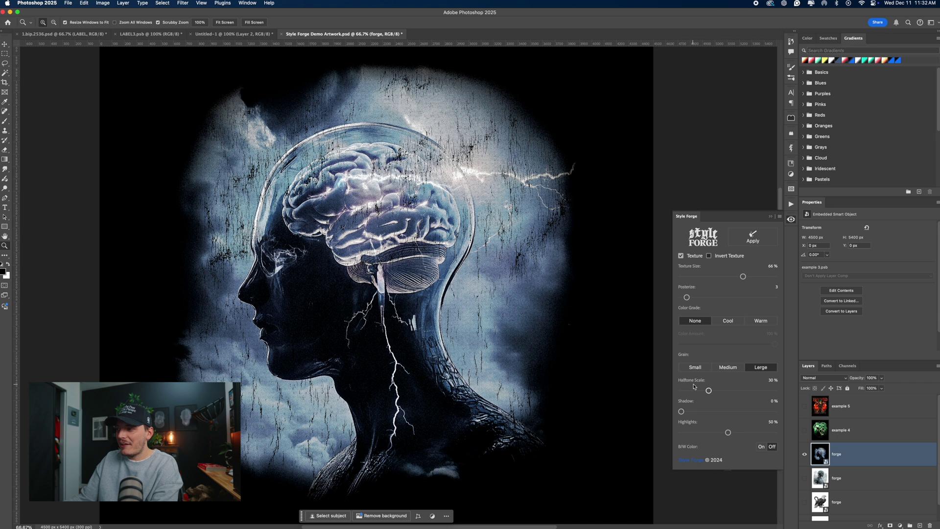
drag(727, 432, 758, 435)
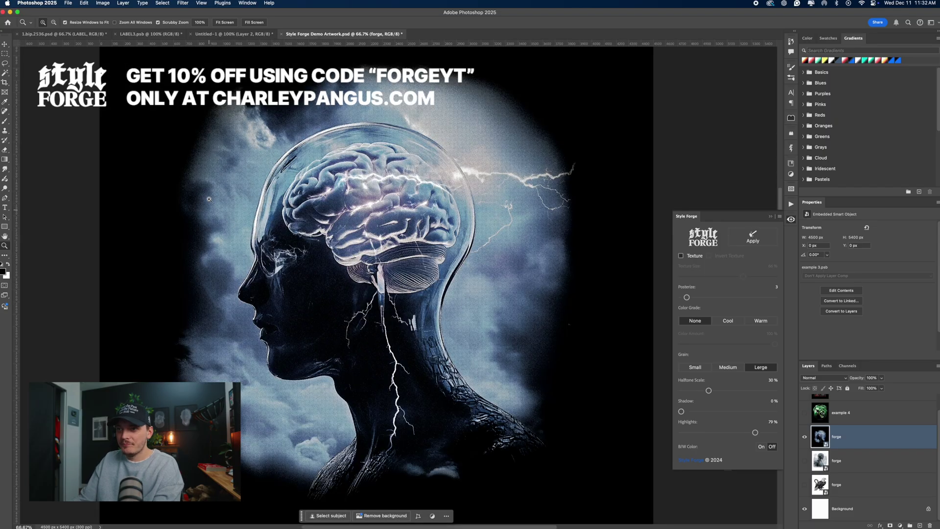
- Inspect the brain's halftone up close and re-enable the crackle Texture
scroll(189, 191, up, 10)
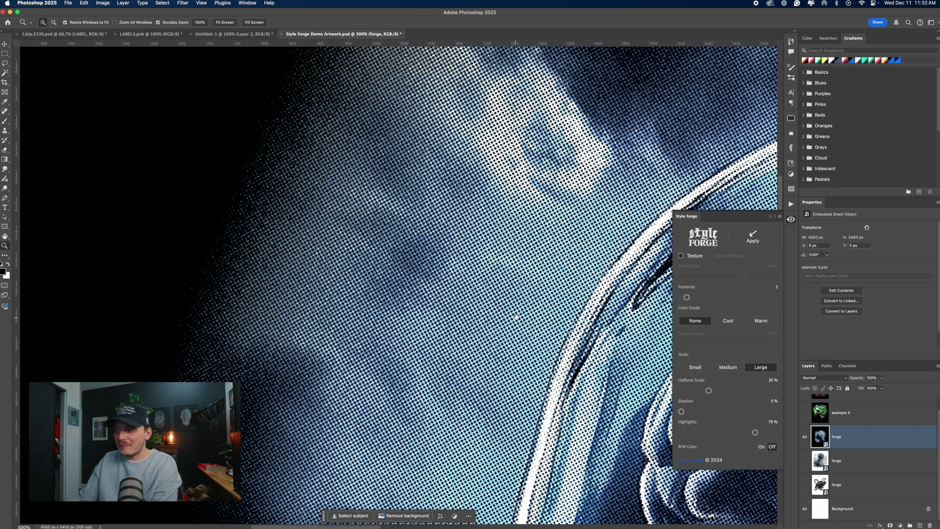
scroll(514, 315, down, 8)
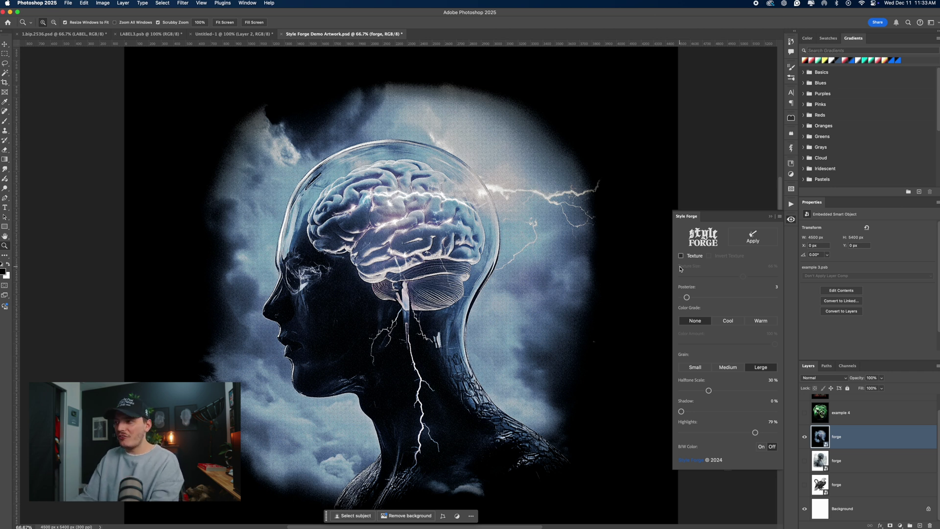
click(683, 258)
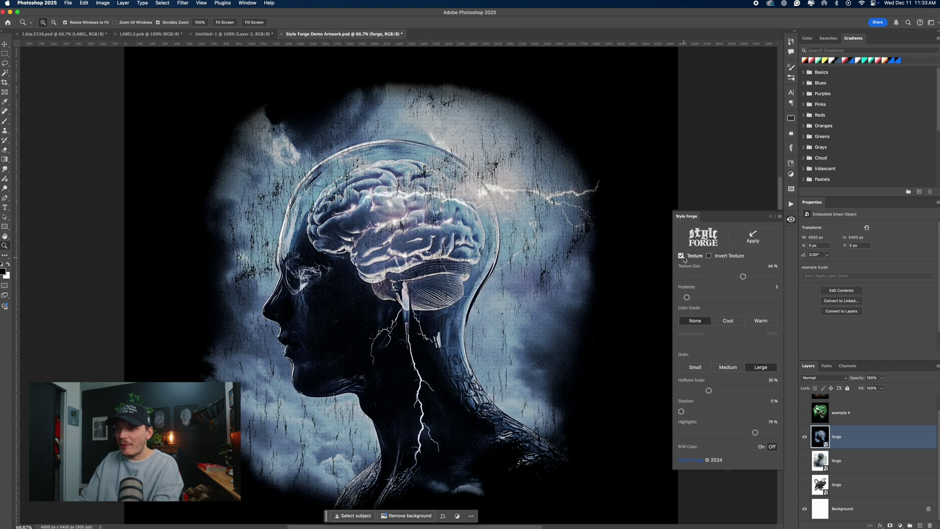
drag(533, 291, 544, 285)
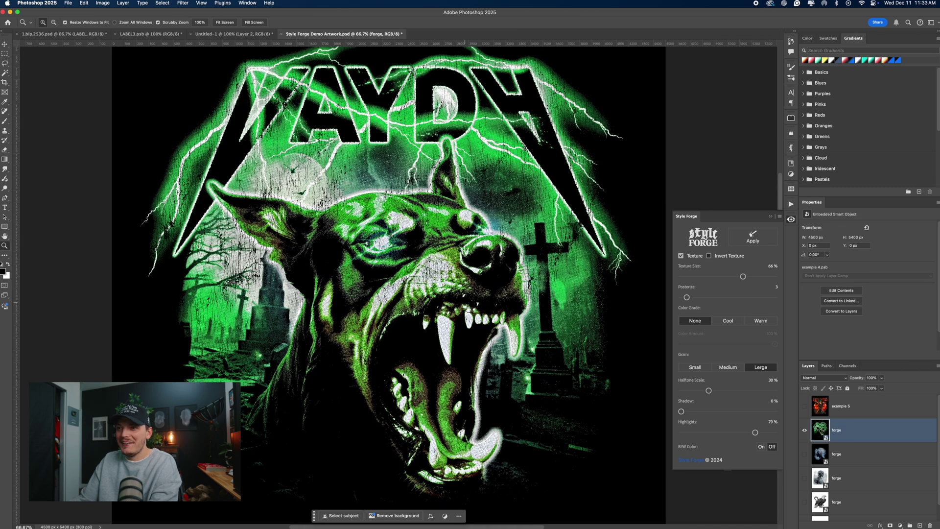
- Inspect the dog artwork at 100% and 66.7% zoom, then show the fiery poster layer
click(398, 189)
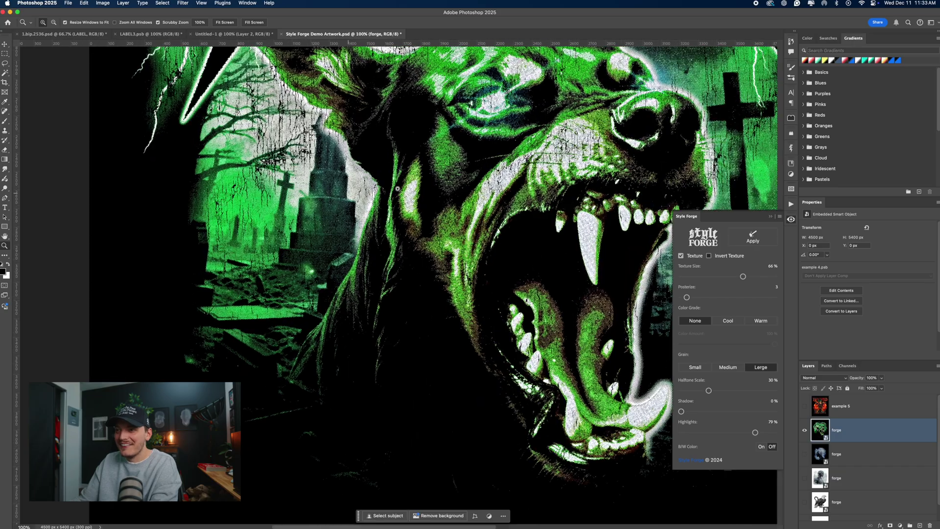
drag(398, 189, 388, 280)
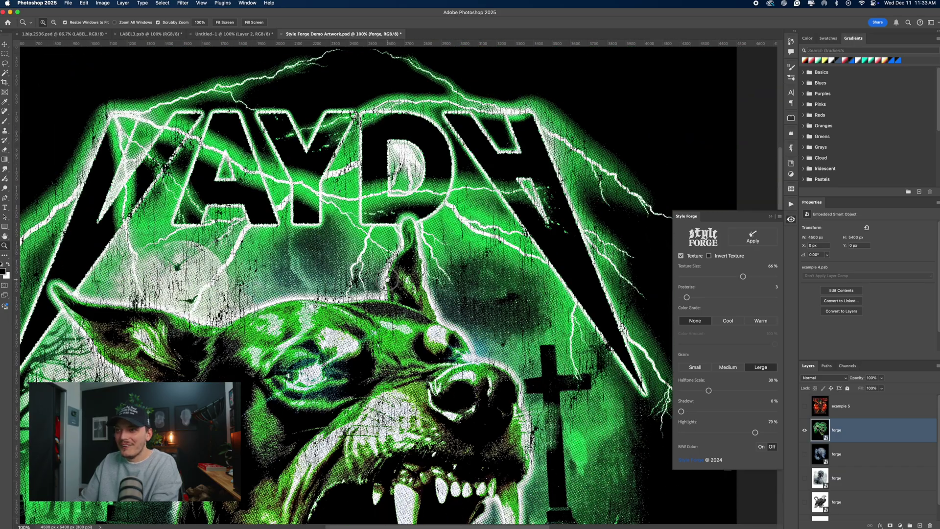
alt+click(390, 271)
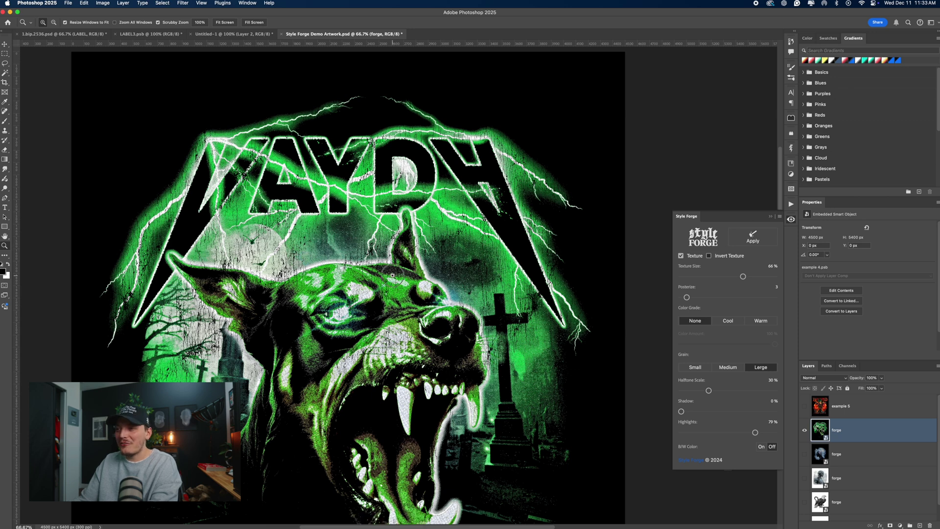
click(399, 244)
drag(387, 309, 395, 263)
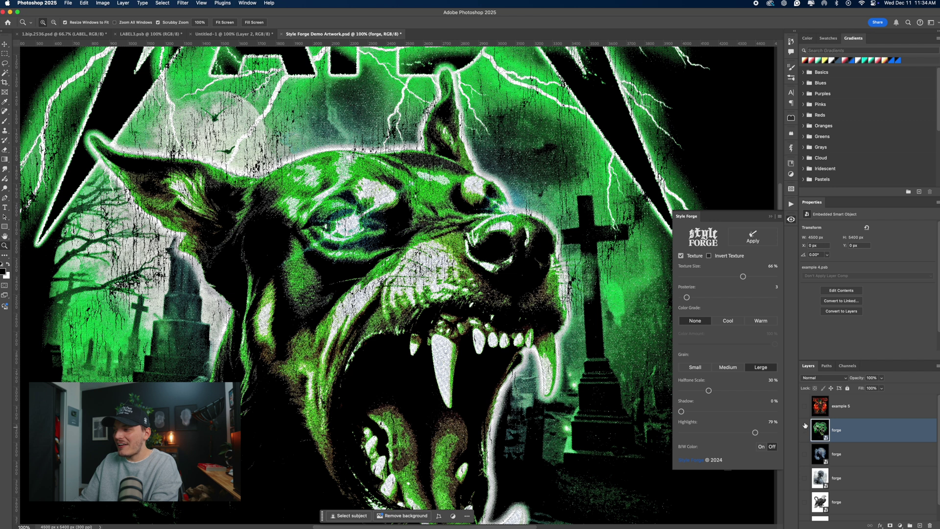
click(805, 406)
- Open the example 5 poster smart object and apply Style Forge to it
double_click(820, 406)
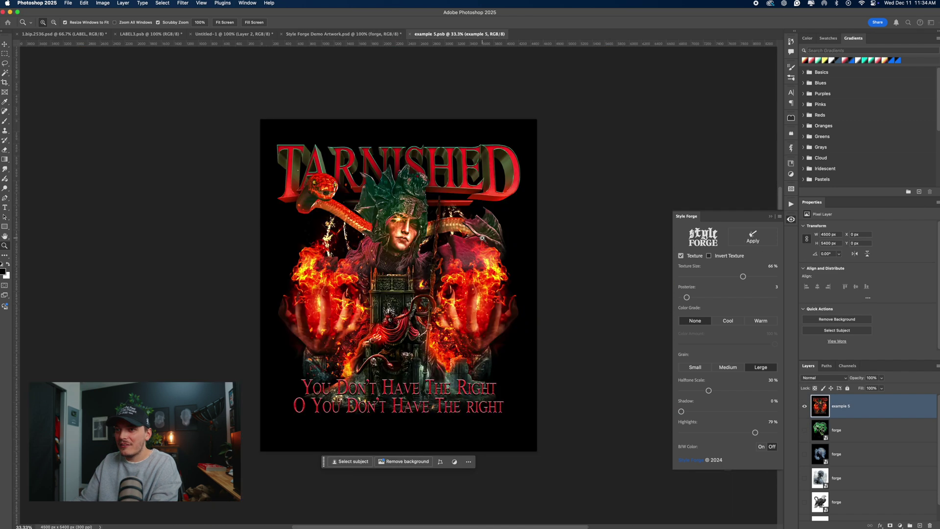
click(752, 237)
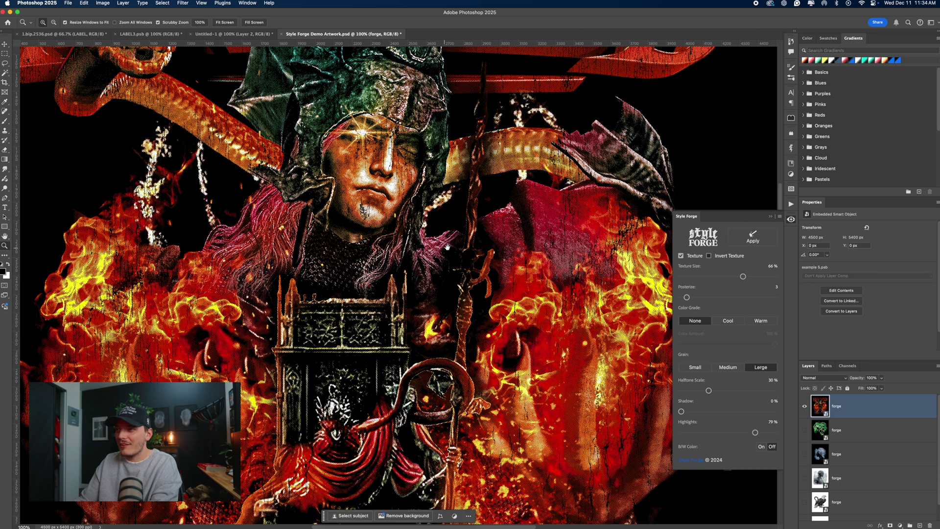
scroll(447, 247, up, 2)
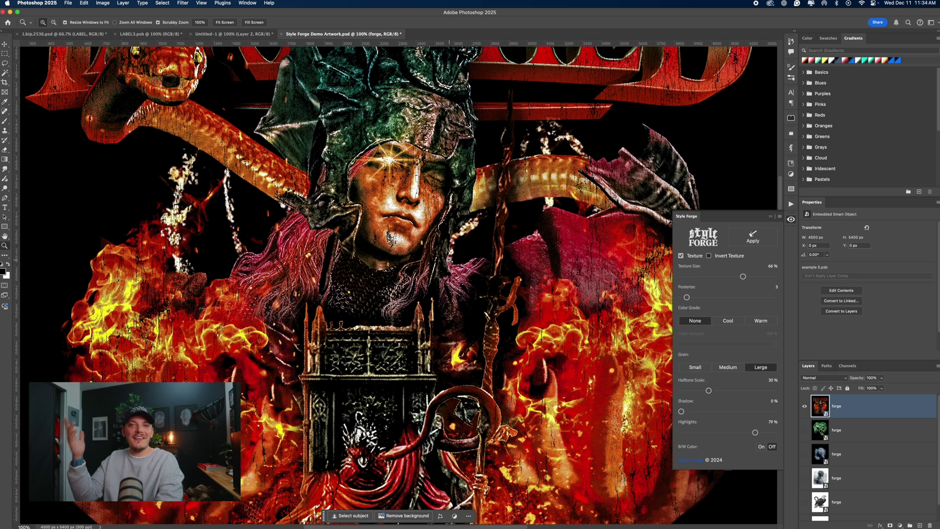